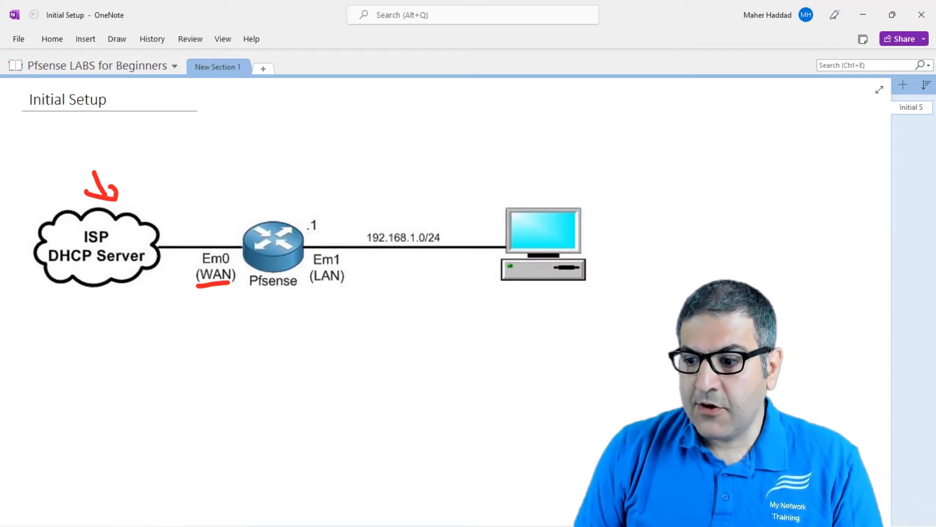
# Step: Line up Cloud3 and Cloud1 level with pfSense in the GNS3 topology and zoom in
pyautogui.hotkey('alt', 'Tab')
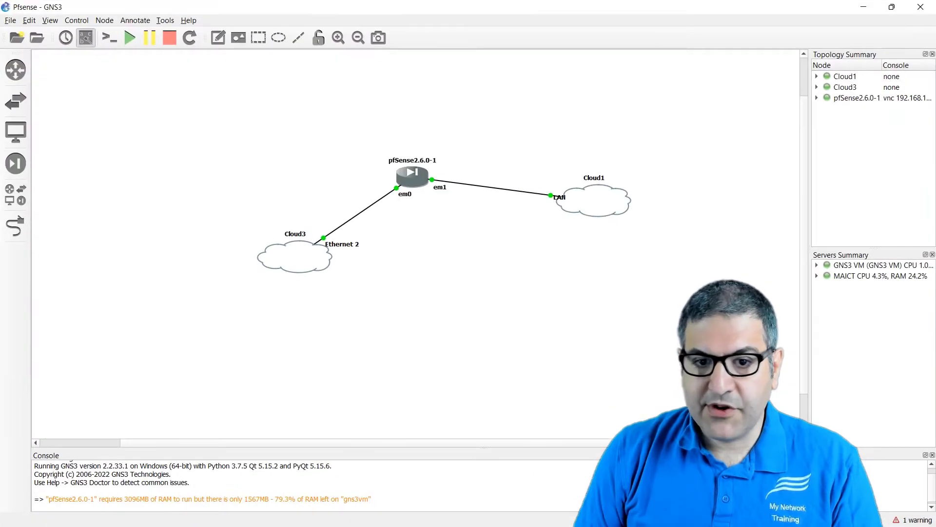
pyautogui.moveTo(302, 253); pyautogui.dragTo(234, 205)
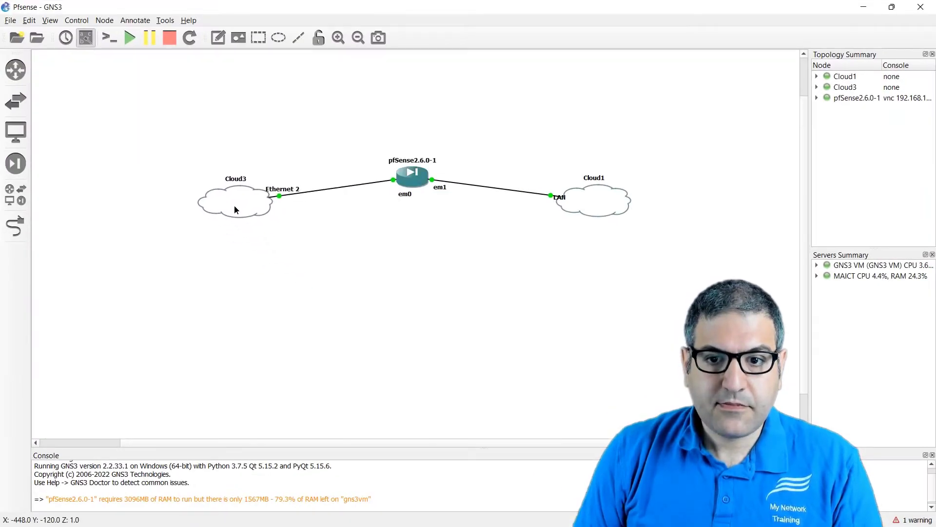
pyautogui.moveTo(613, 214); pyautogui.dragTo(611, 200)
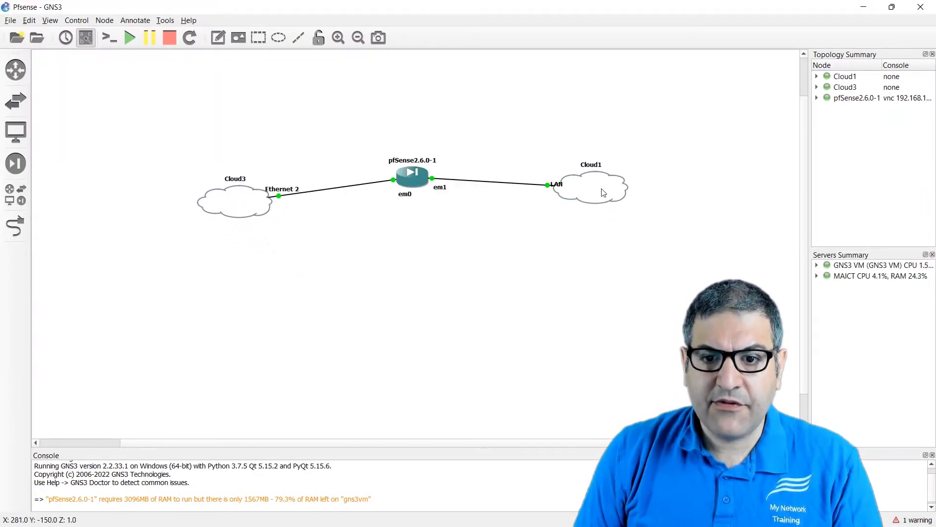
pyautogui.scroll(3, 550, 243)
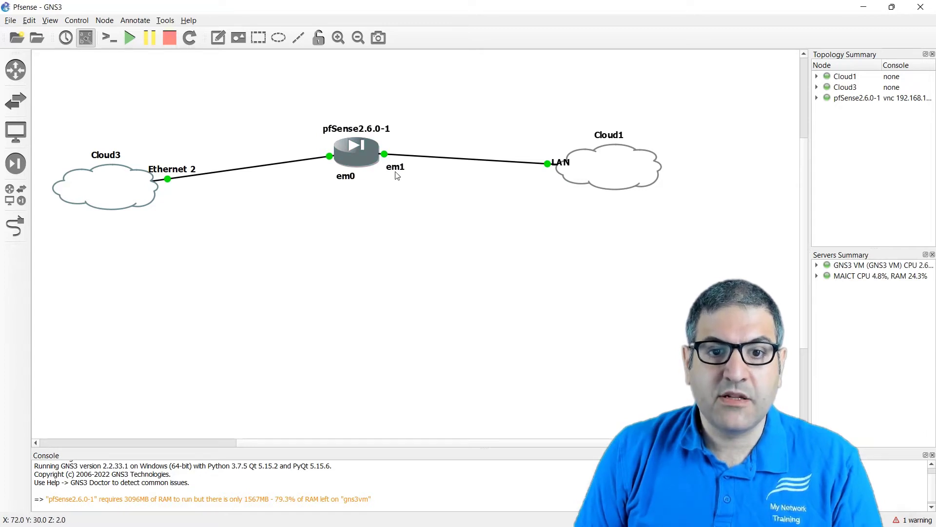
# Step: Review Cloud1's interface list, selecting LAN, and close it without changes
pyautogui.rightClick(601, 165)
pyautogui.click(611, 171)
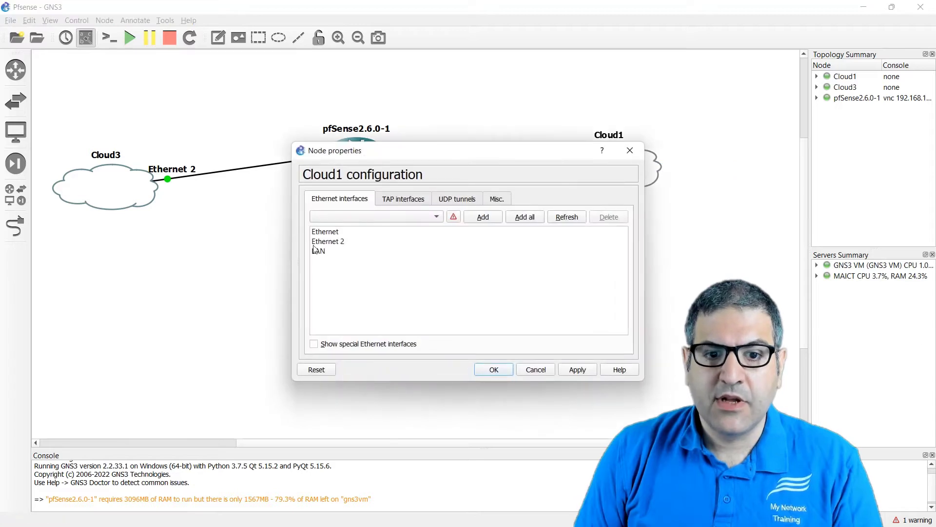
pyautogui.click(332, 252)
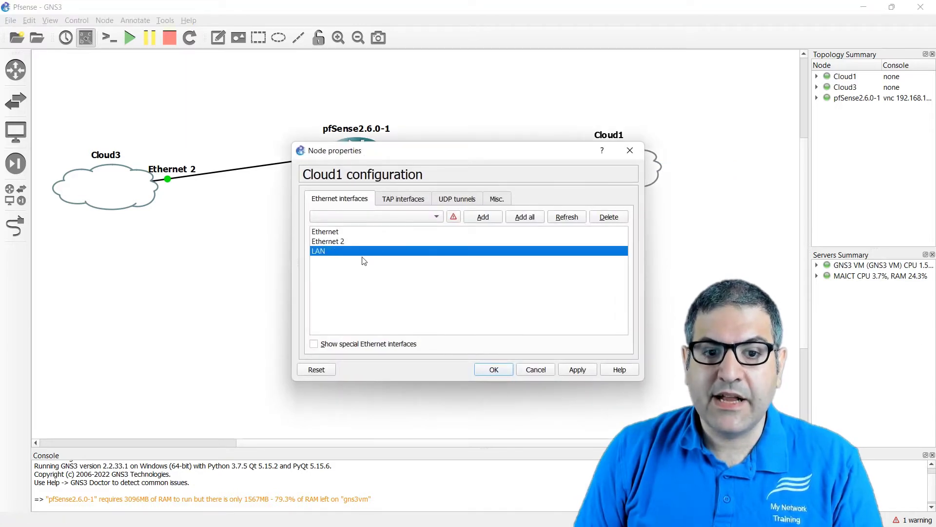
pyautogui.click(630, 151)
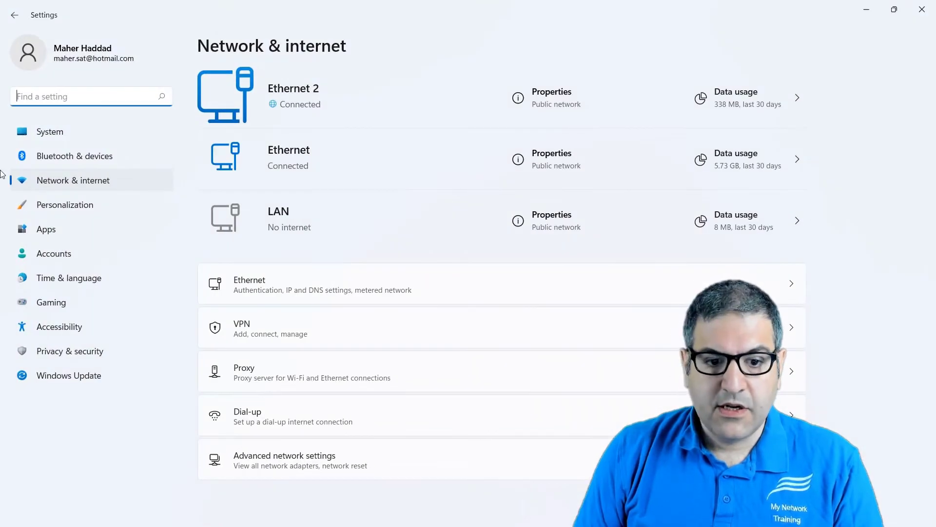
# Step: Open the Network Connections adapter list, select LAN, then minimize Settings and return to GNS3
pyautogui.click(268, 468)
pyautogui.scroll(-5, 299, 309)
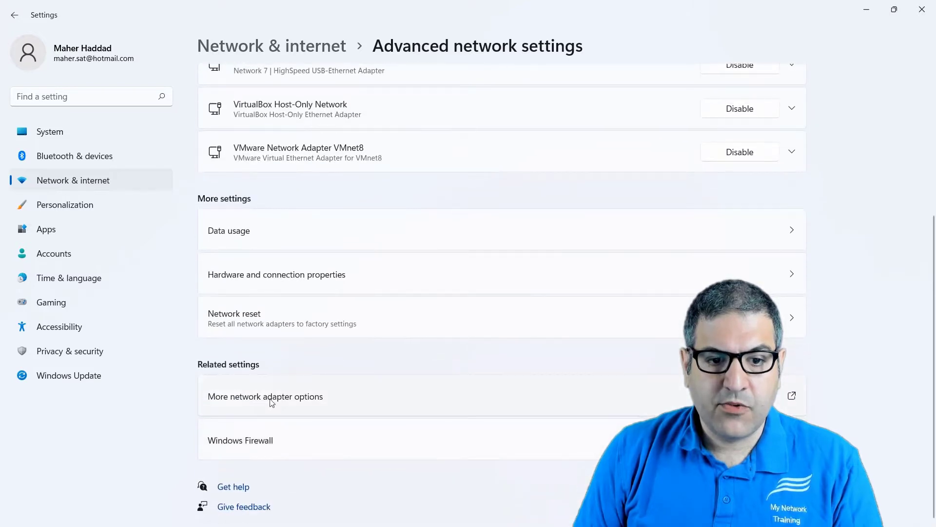
pyautogui.click(285, 397)
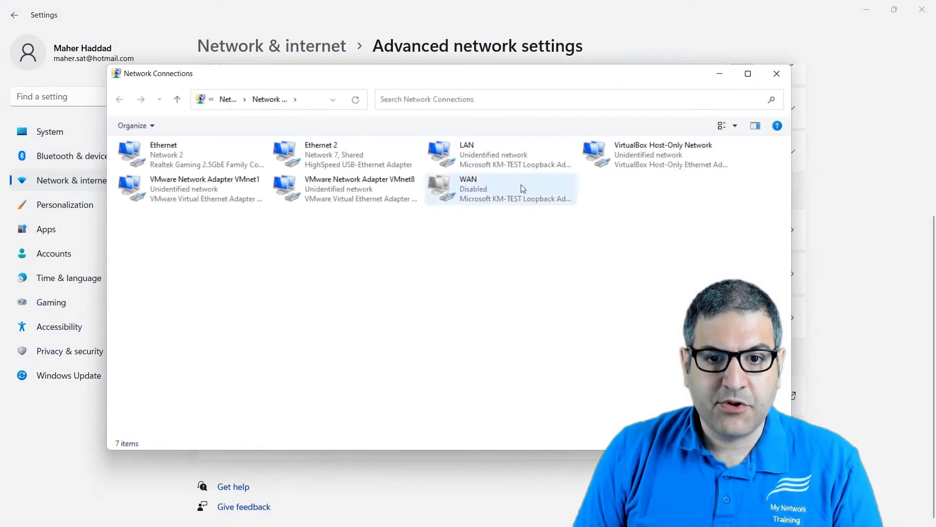
pyautogui.click(460, 160)
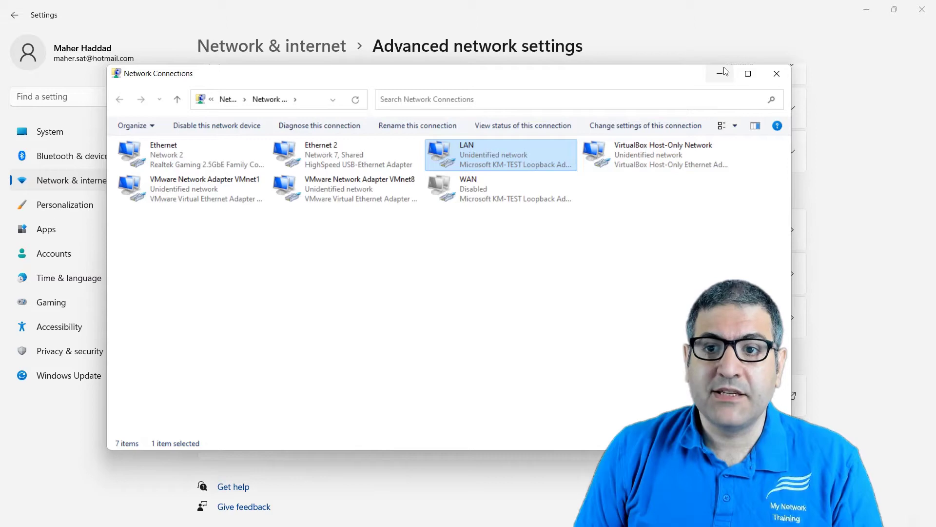
pyautogui.click(872, 11)
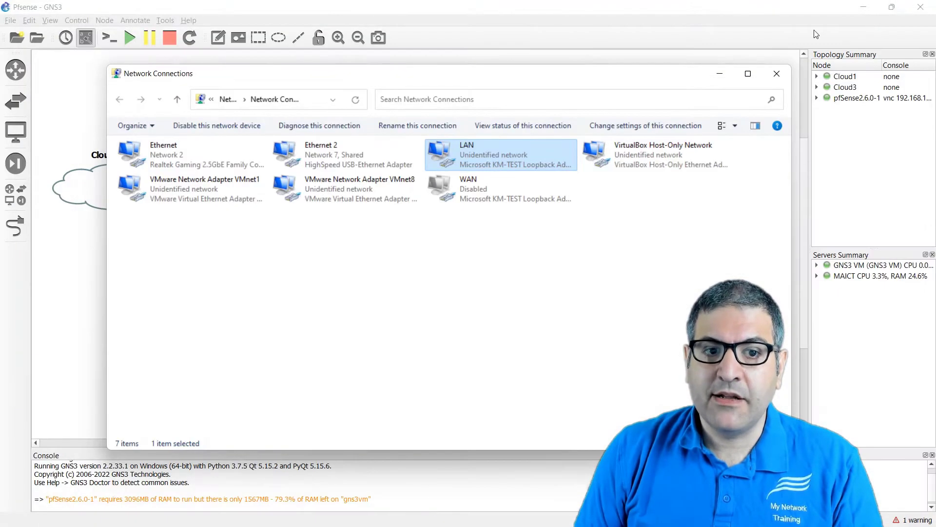
pyautogui.click(650, 21)
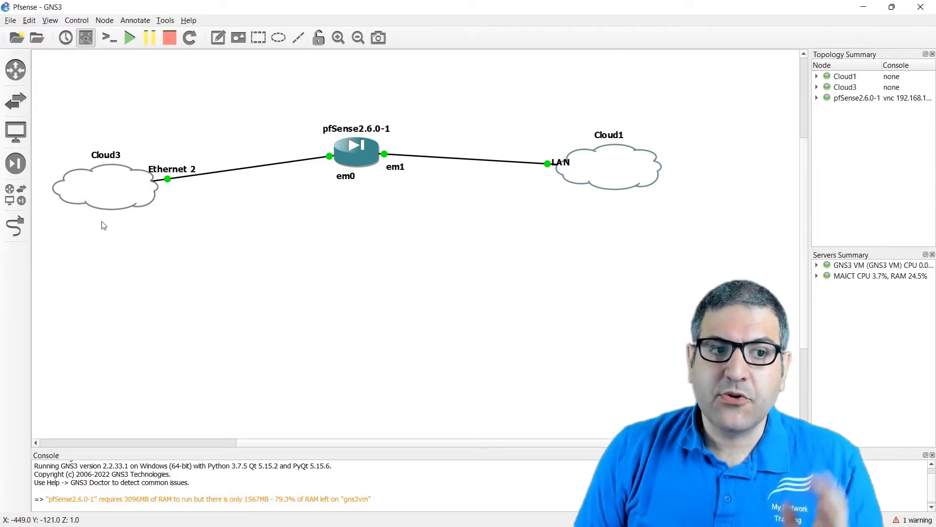
# Step: Check Cloud3's host interfaces (Ethernet, Ethernet 2), then bring Network Connections back in front
pyautogui.click(17, 201)
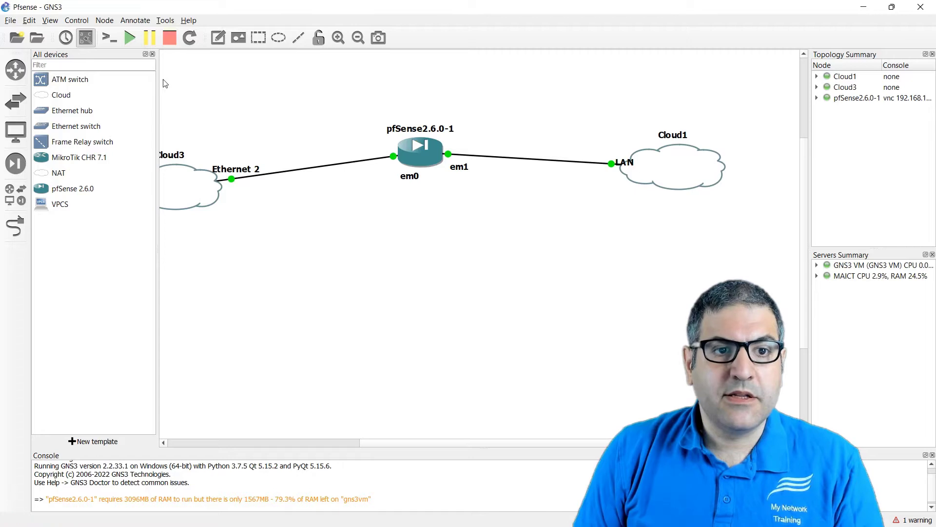
pyautogui.click(152, 54)
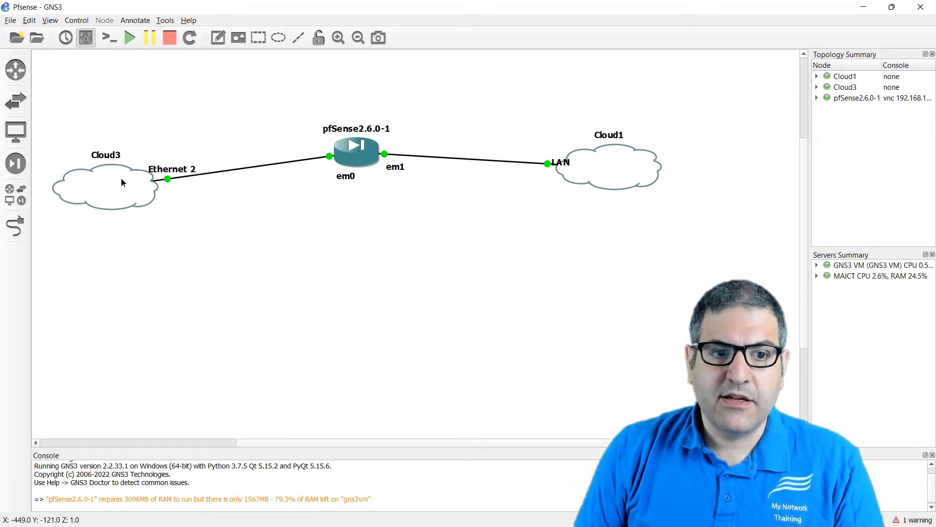
pyautogui.rightClick(122, 183)
pyautogui.click(141, 185)
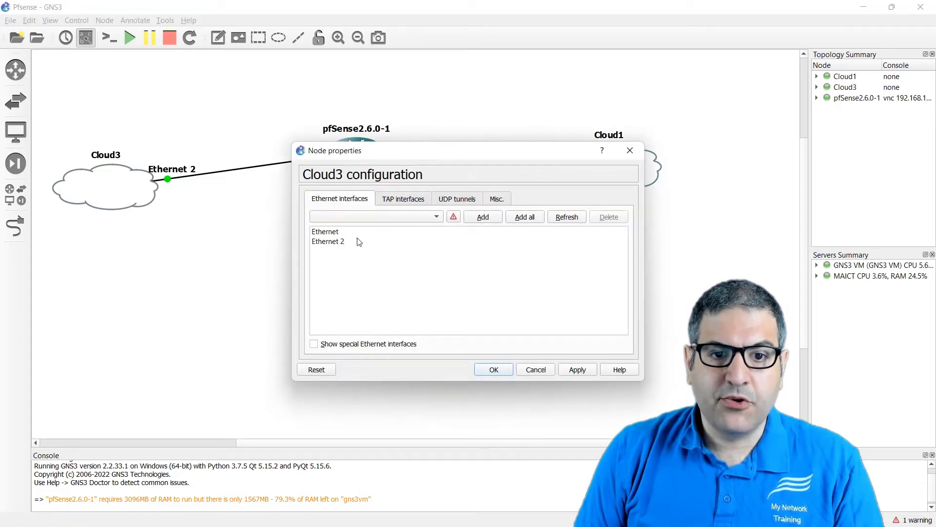
pyautogui.click(324, 244)
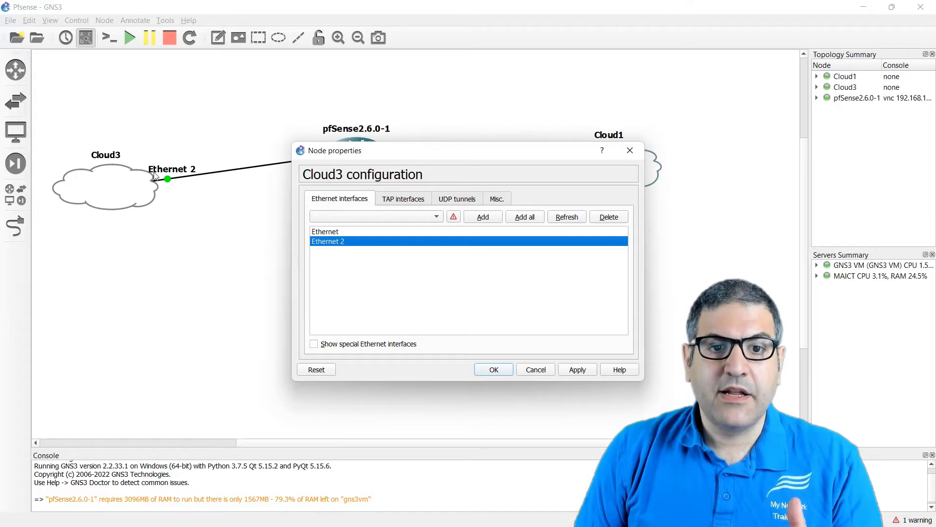
pyautogui.click(630, 151)
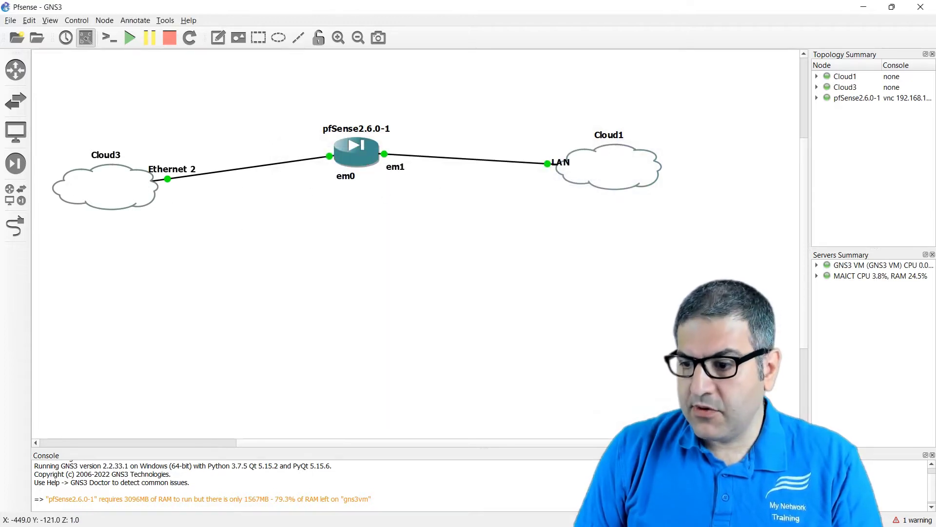
pyautogui.hotkey('alt', 'Tab')
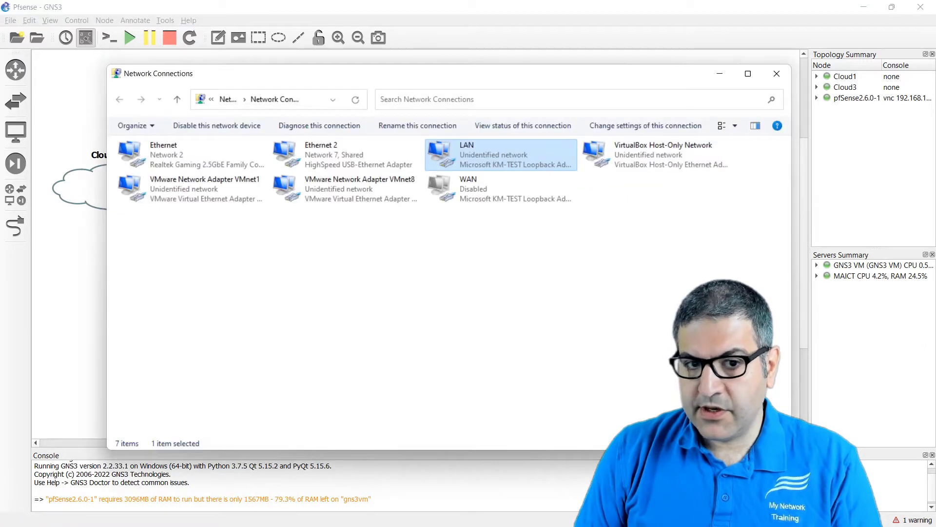
# Step: Select Ethernet 2 to identify it as the USB Ethernet adapter, then close Network Connections
pyautogui.click(363, 166)
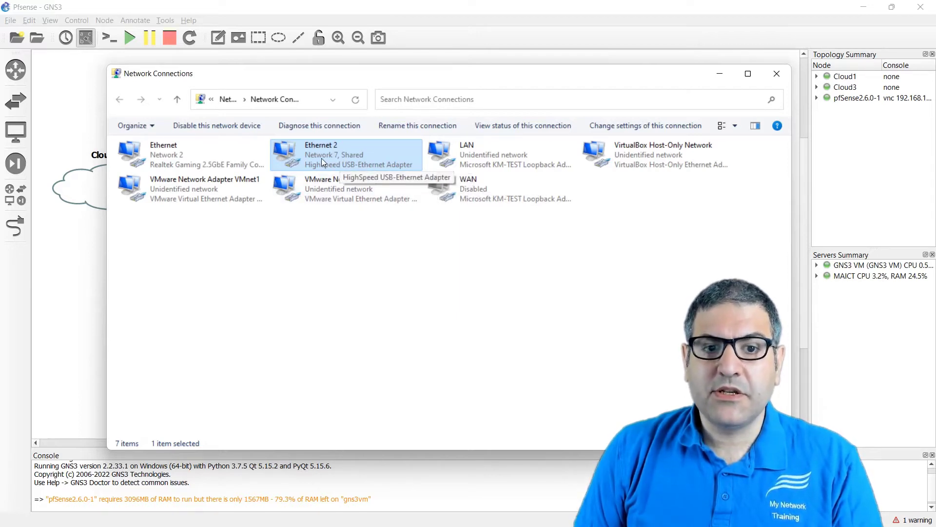
pyautogui.click(776, 74)
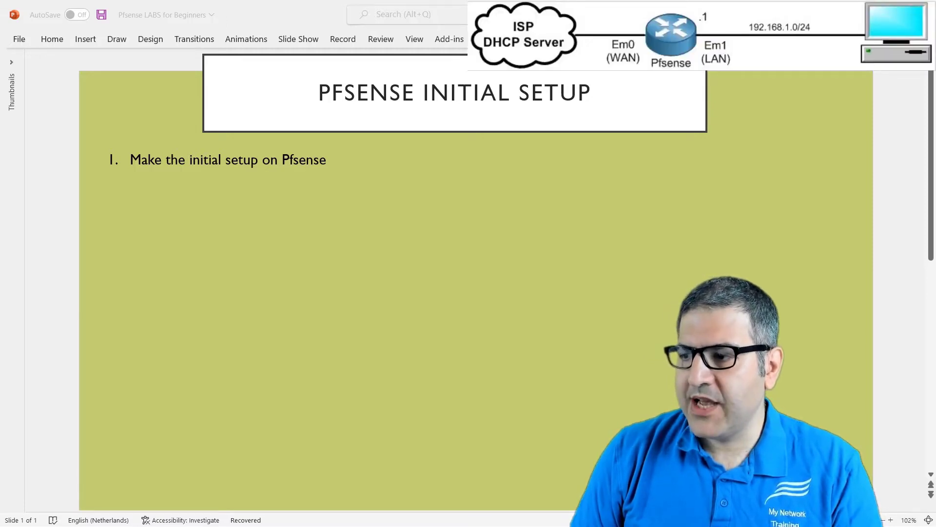
# Step: Draw red arrows at Pfsense's WAN side and beneath it in OneNote, then return to the console
pyautogui.hotkey('alt', 'Tab')
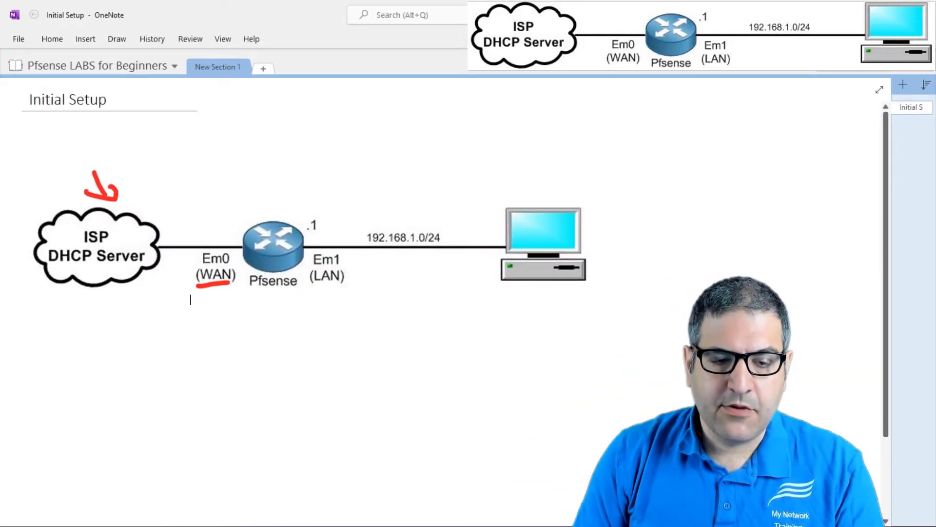
pyautogui.moveTo(213, 210); pyautogui.dragTo(230, 237)
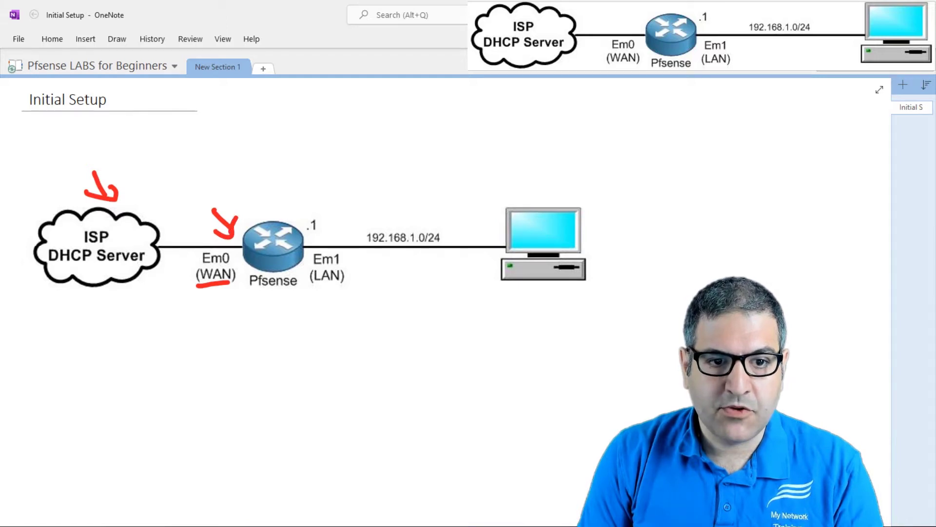
pyautogui.moveTo(295, 306)
pyautogui.mouseDown()
pyautogui.moveTo(303, 296)
pyautogui.moveTo(308, 318)
pyautogui.moveTo(317, 303)
pyautogui.mouseUp()
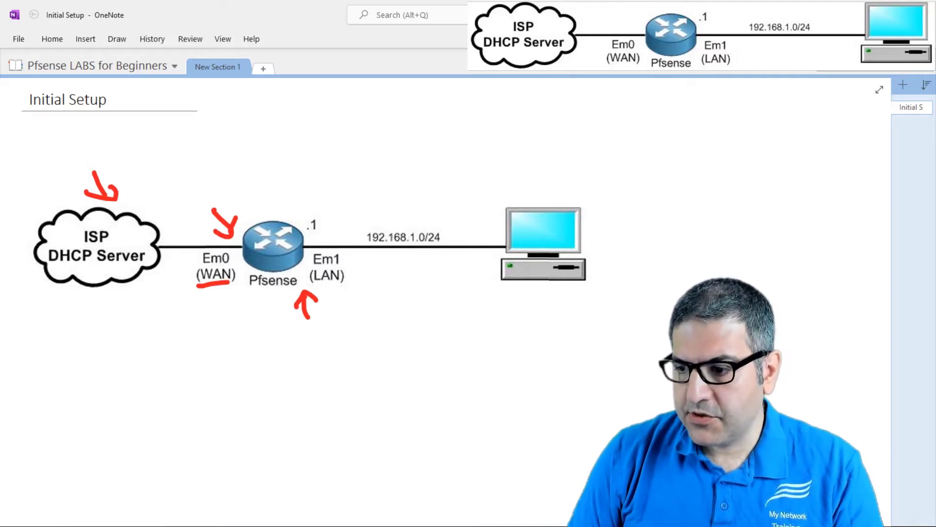
pyautogui.hotkey('alt', 'Tab')
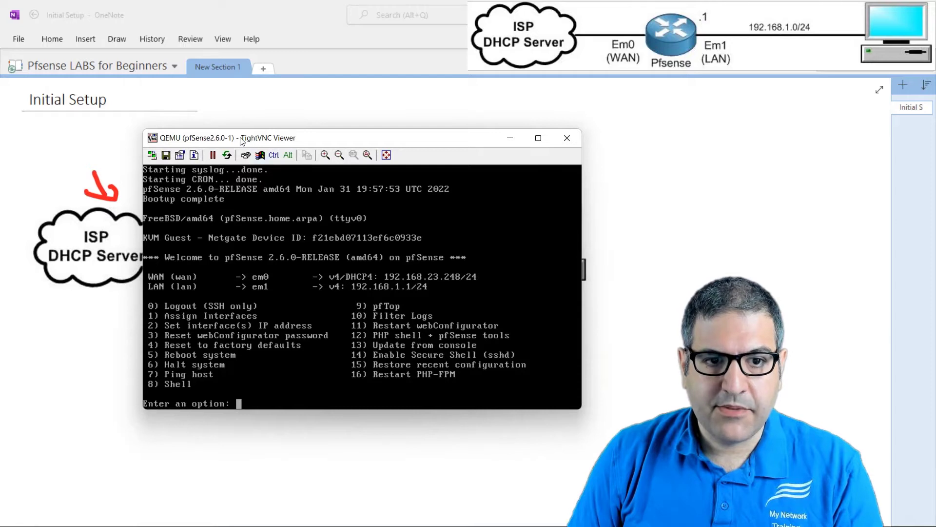
# Step: Move the TightVNC pfSense console aside and minimize it to reveal the diagram
pyautogui.moveTo(241, 140); pyautogui.dragTo(218, 132)
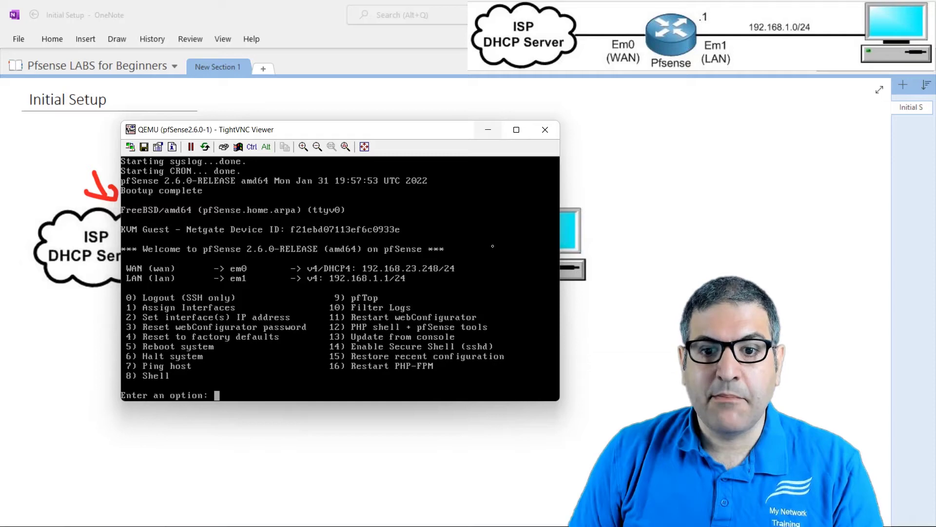
pyautogui.moveTo(426, 131); pyautogui.dragTo(523, 125)
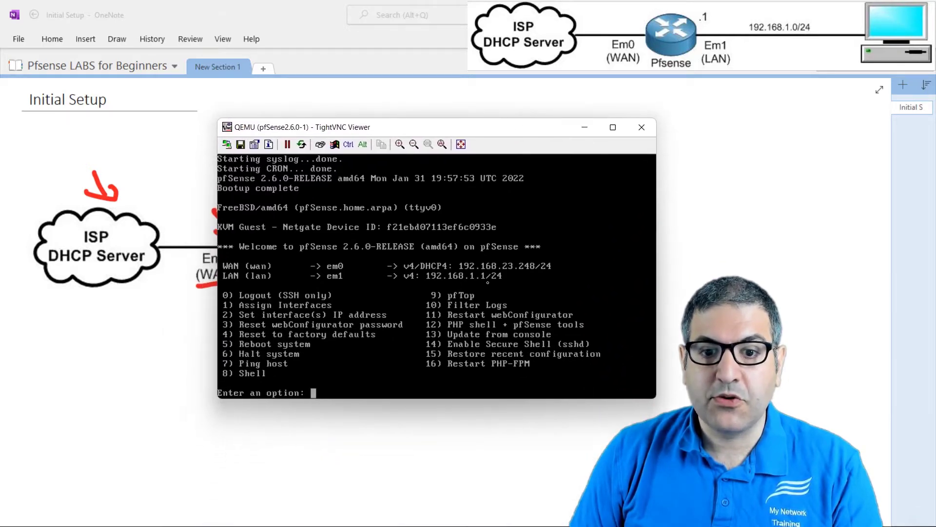
pyautogui.click(584, 129)
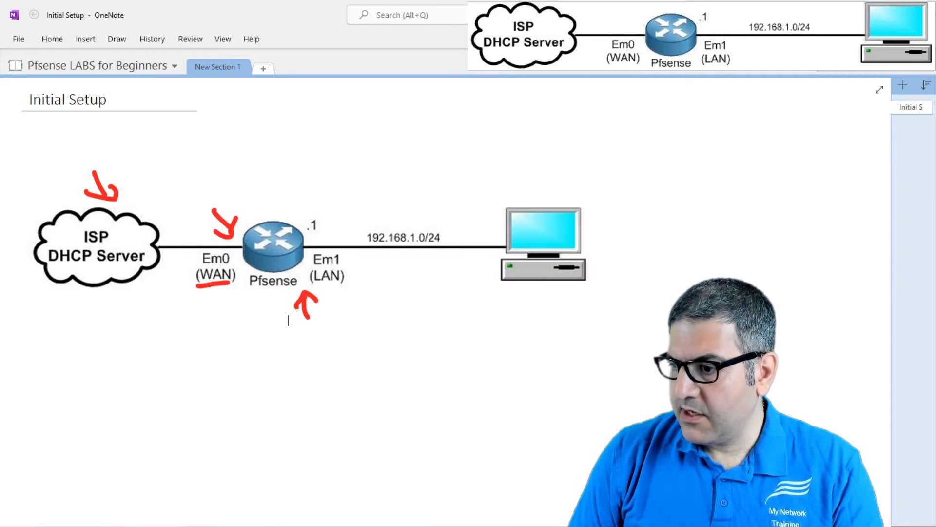
pyautogui.hotkey('alt', 'Tab')
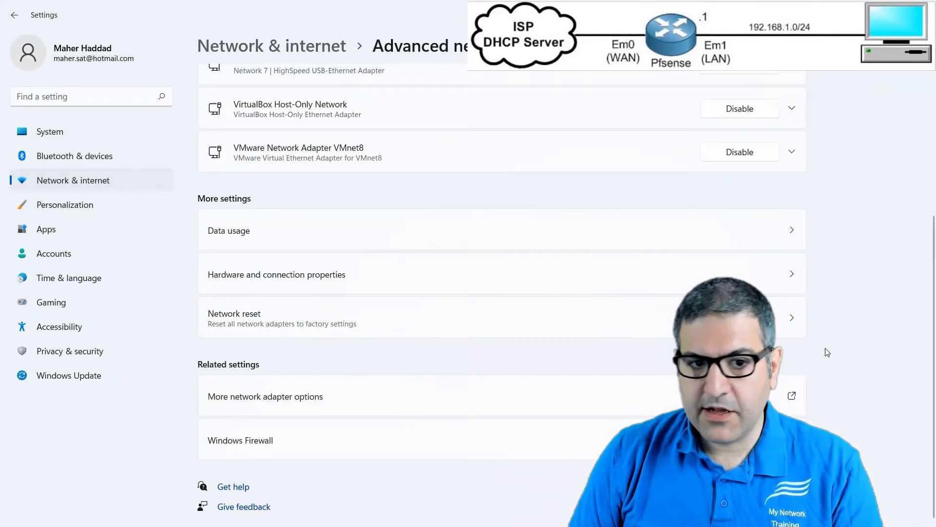
pyautogui.click(280, 396)
pyautogui.rightClick(476, 160)
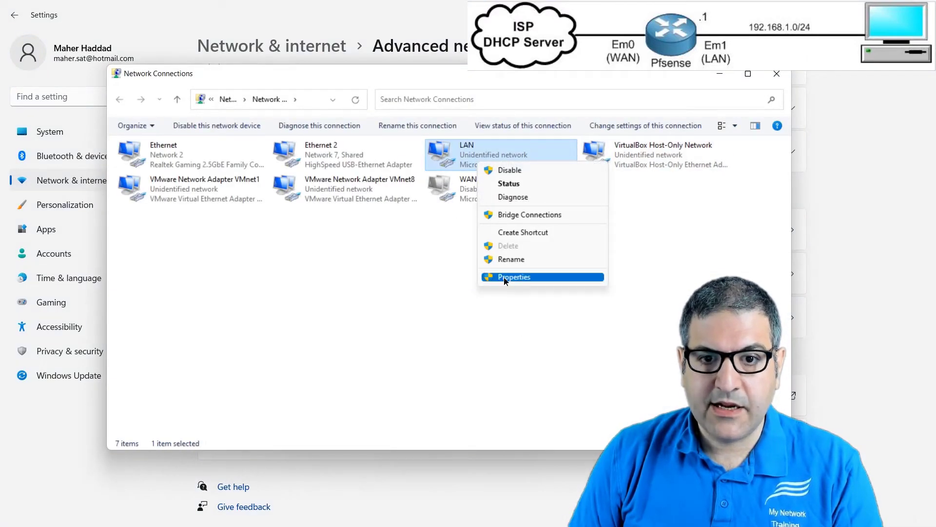
pyautogui.click(505, 277)
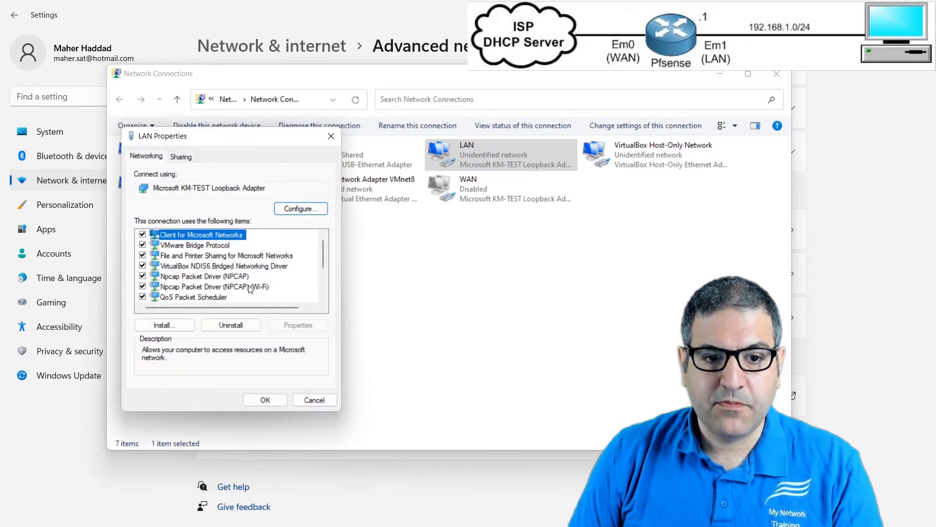
pyautogui.scroll(-1, 250, 289)
pyautogui.click(263, 287)
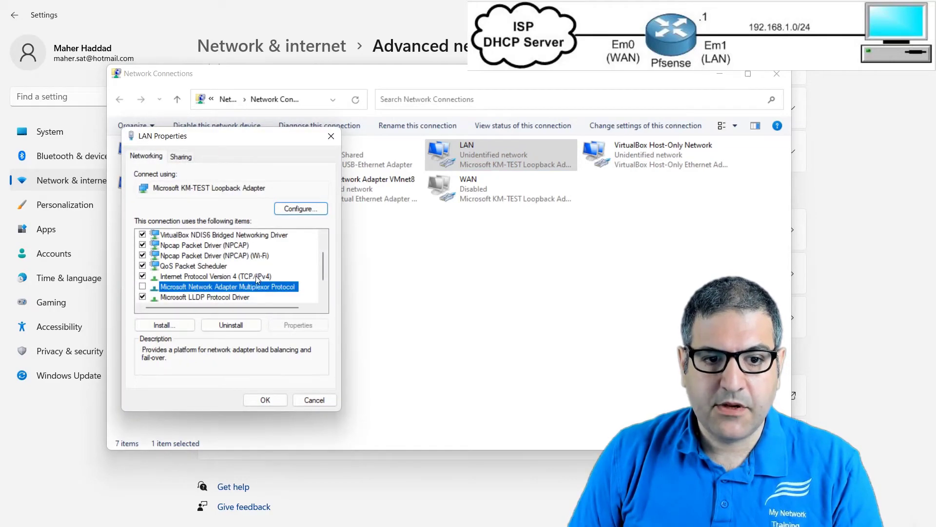
pyautogui.click(249, 277)
pyautogui.doubleClick(250, 277)
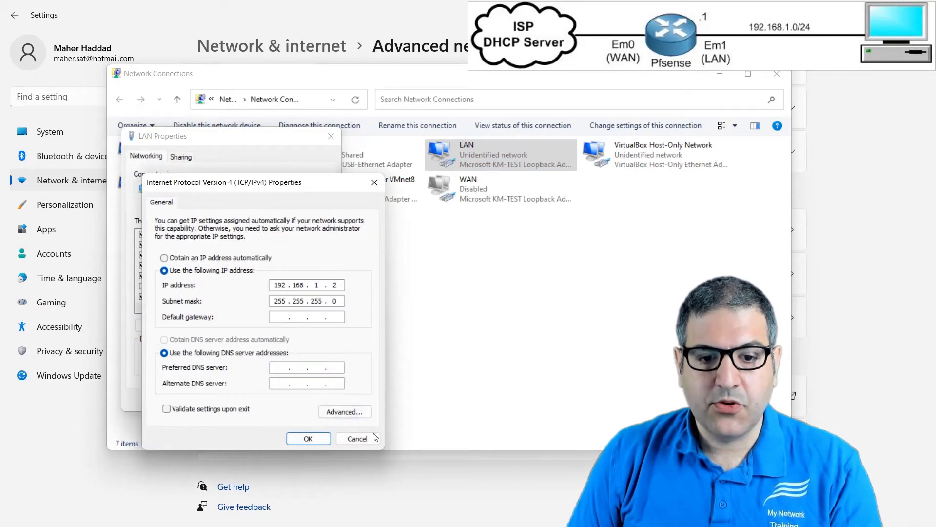
pyautogui.click(358, 439)
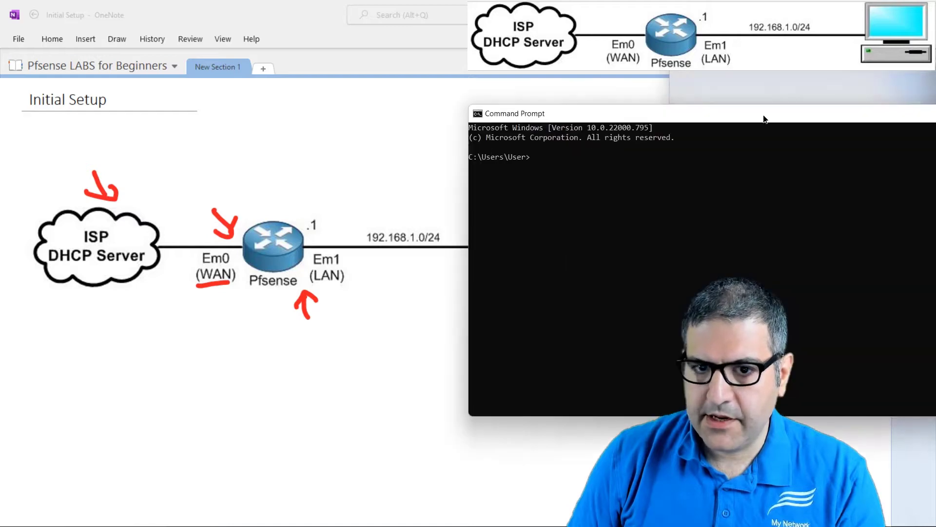
pyautogui.moveTo(763, 119); pyautogui.dragTo(402, 106)
# Step: Ping 192.168.1.1, confirm four replies with no loss, and close Command Prompt
pyautogui.write('p')
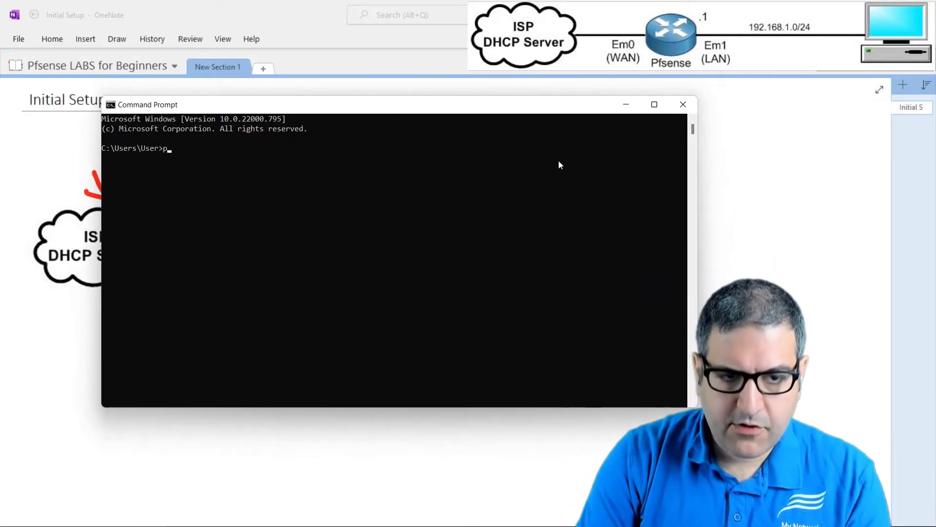
pyautogui.write('ing 192.1')
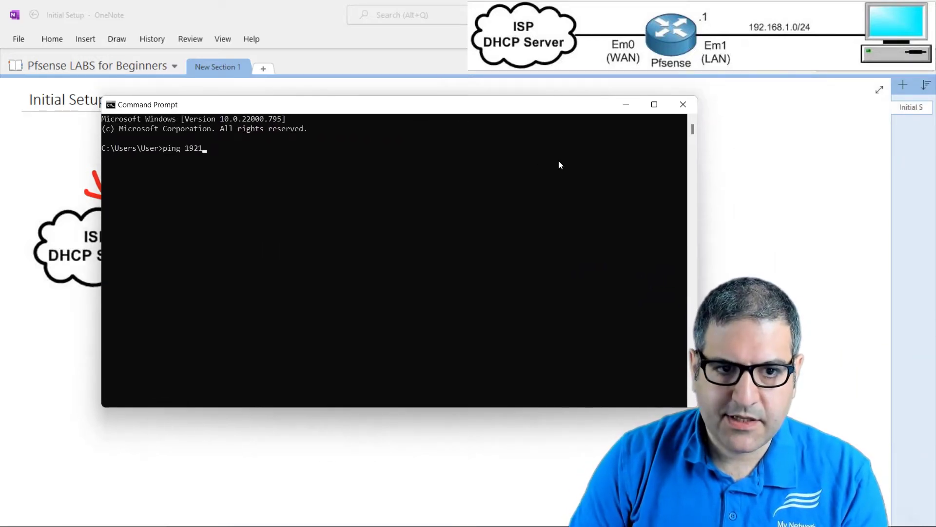
pyautogui.press('BackSpace')
pyautogui.write('.168.1')
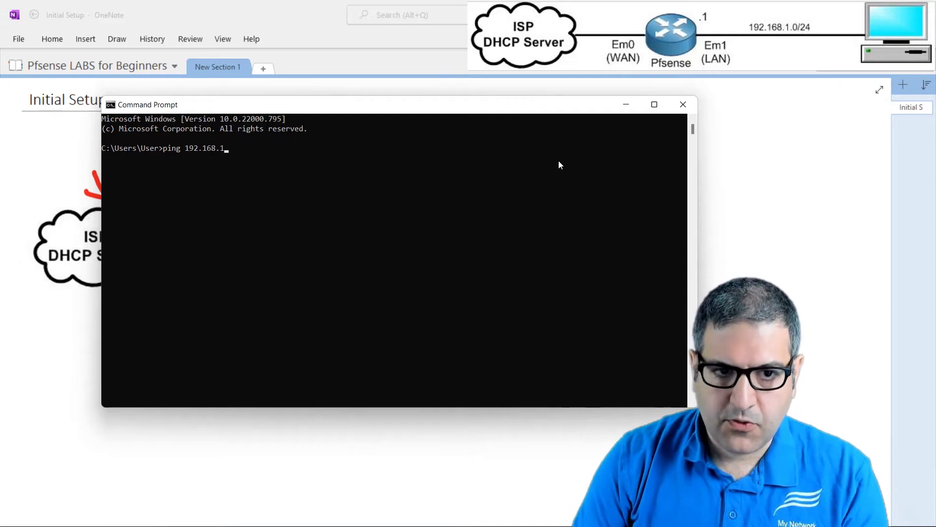
pyautogui.write('.1')
pyautogui.press('Return')
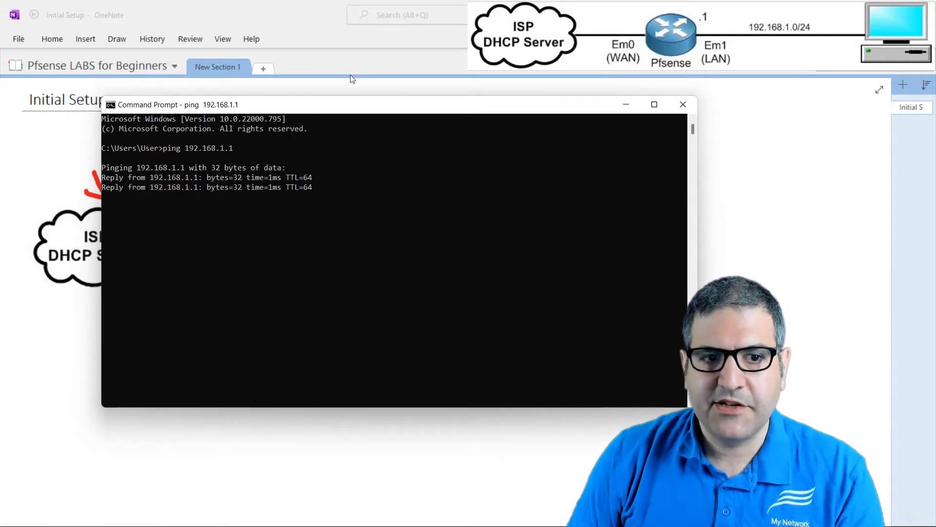
pyautogui.click(680, 105)
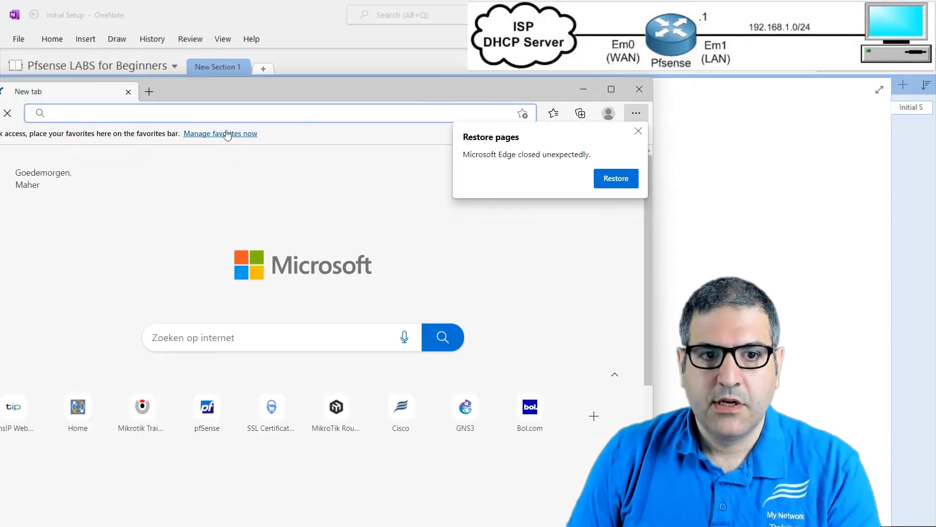
# Step: Open Edge maximized, browse to 192.168.1.1, and continue past the untrusted certificate warning
pyautogui.click(610, 90)
pyautogui.click(136, 26)
pyautogui.write('192.168')
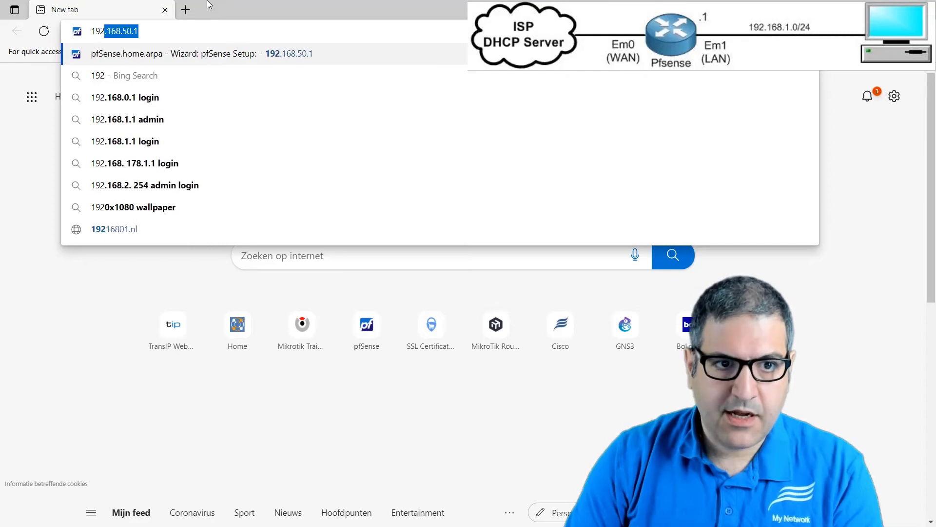
pyautogui.write('.1.1')
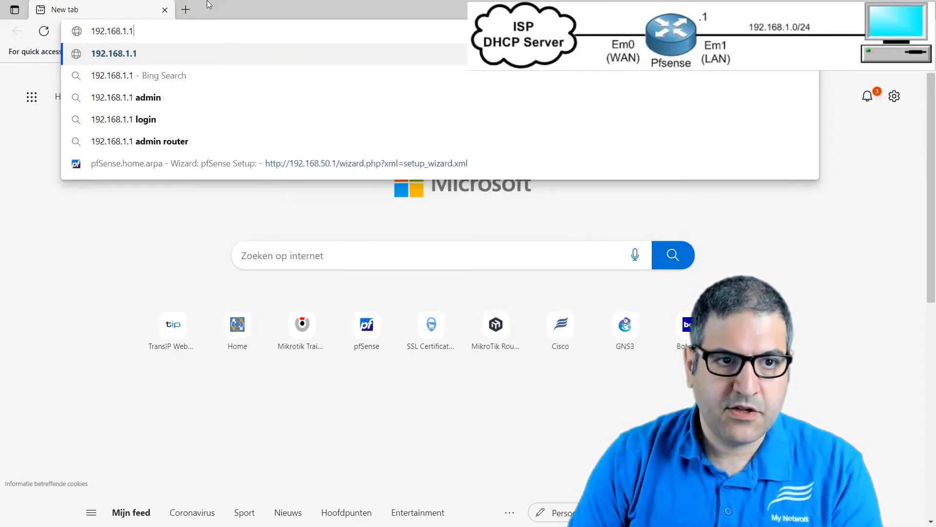
pyautogui.press('Return')
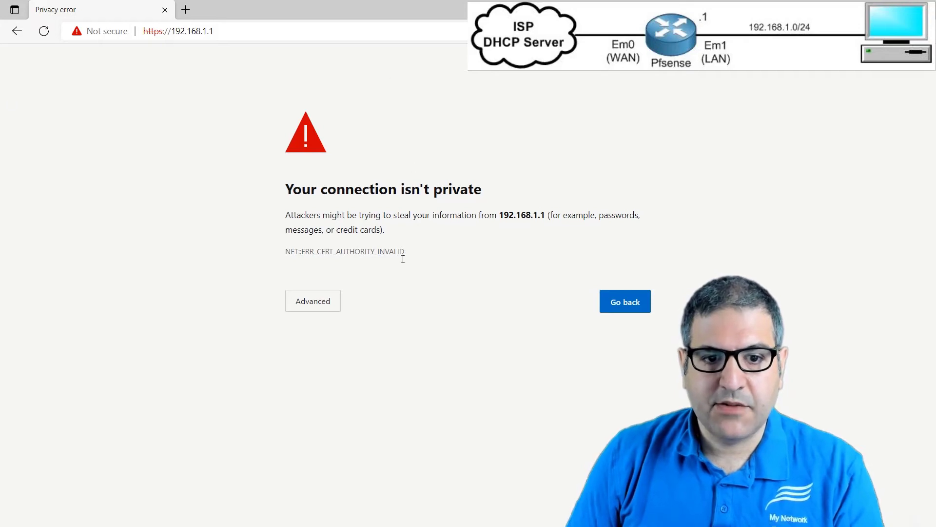
pyautogui.click(304, 308)
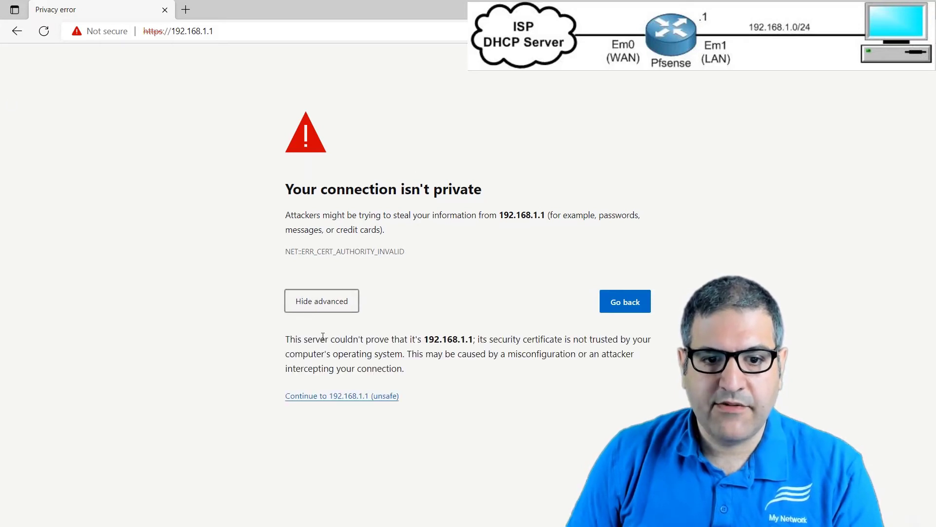
pyautogui.click(330, 401)
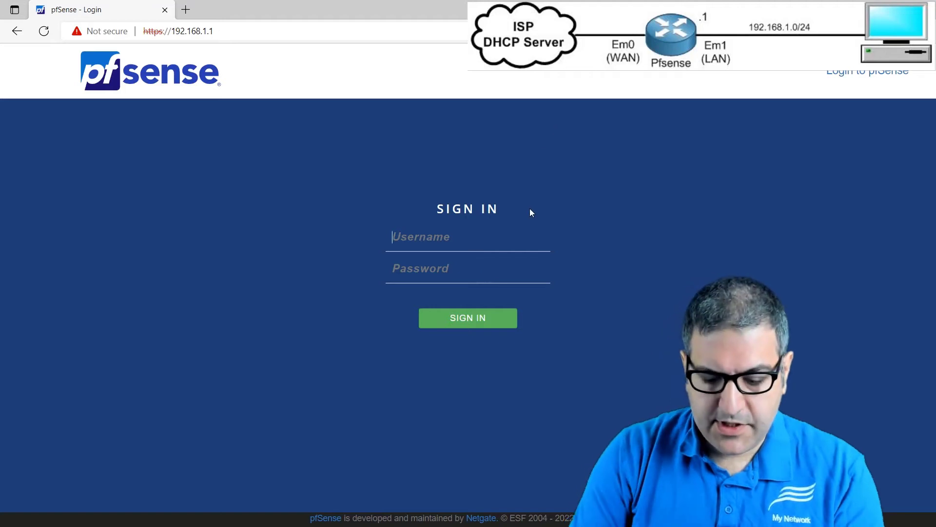
# Step: Sign in with the default admin username and password, then advance the wizard past its welcome page
pyautogui.write('admin')
pyautogui.press('Tab')
pyautogui.write('pfsense')
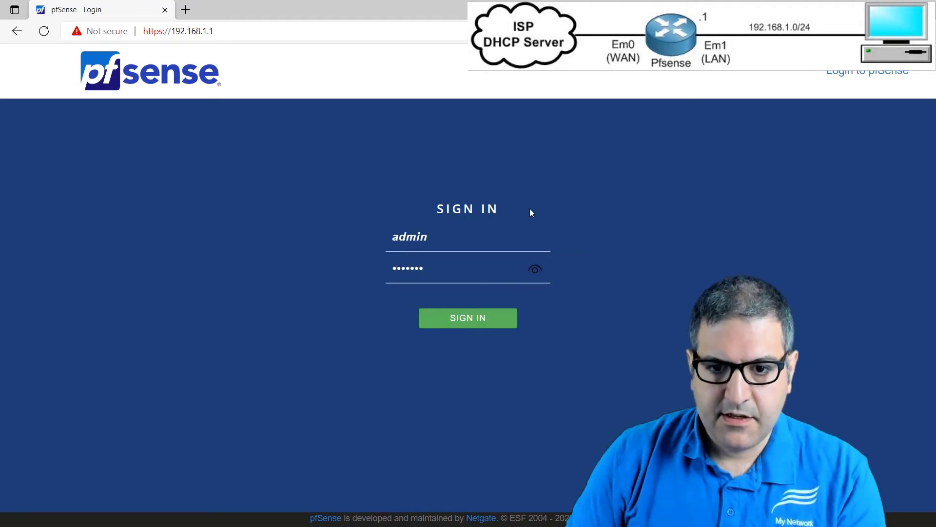
pyautogui.click(536, 270)
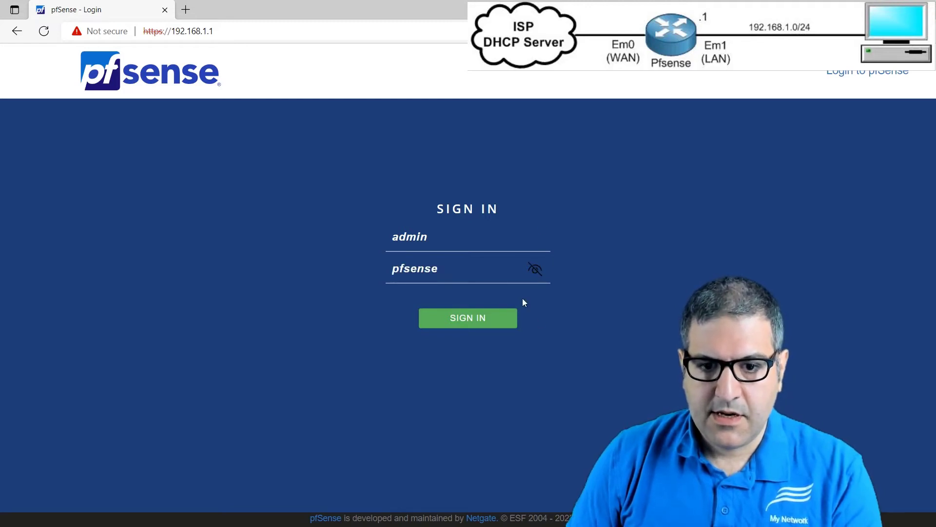
pyautogui.click(535, 271)
pyautogui.click(476, 320)
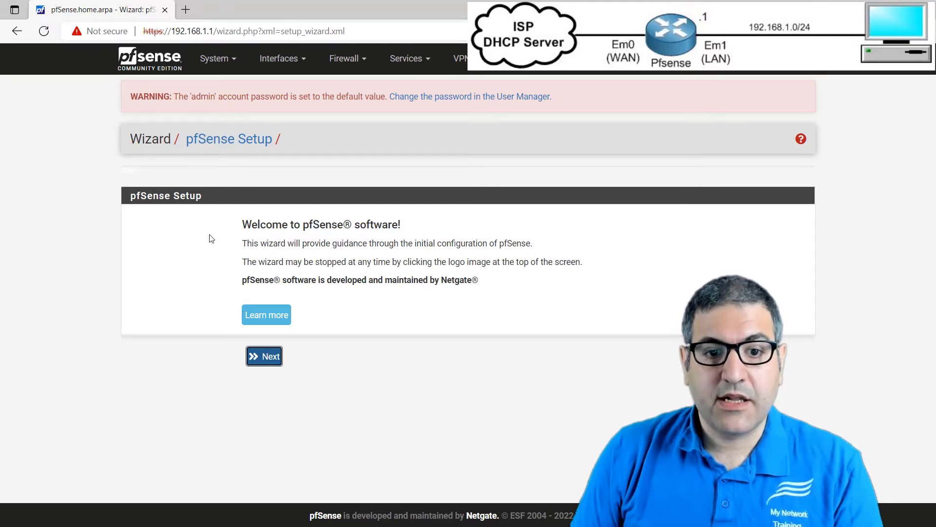
pyautogui.click(263, 356)
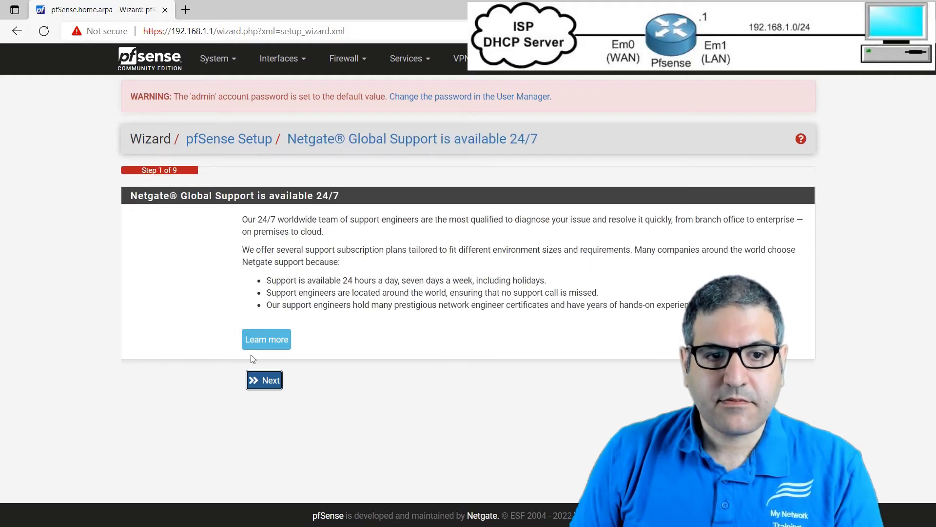
# Step: Move past the Netgate support notice to General Information, keeping the hostname pfSense
pyautogui.moveTo(130, 194); pyautogui.dragTo(269, 192)
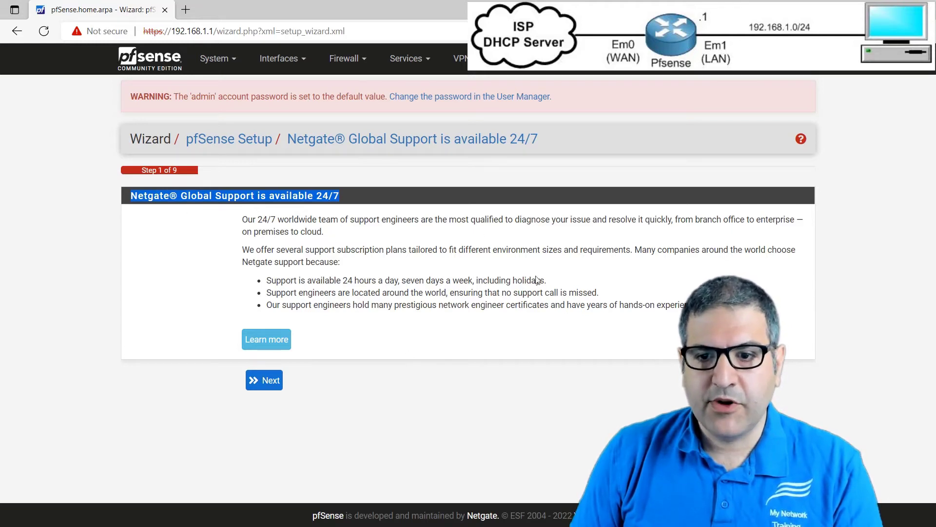
pyautogui.click(255, 381)
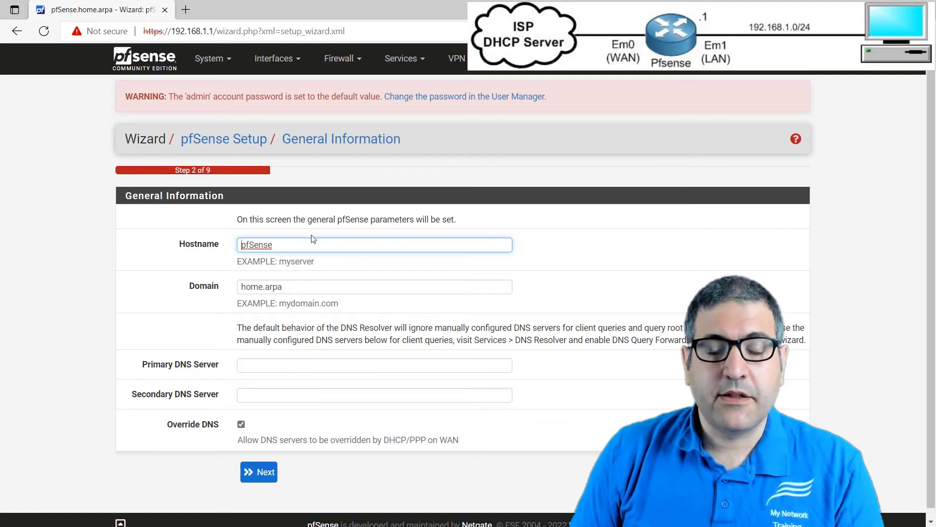
pyautogui.moveTo(289, 249); pyautogui.dragTo(143, 231)
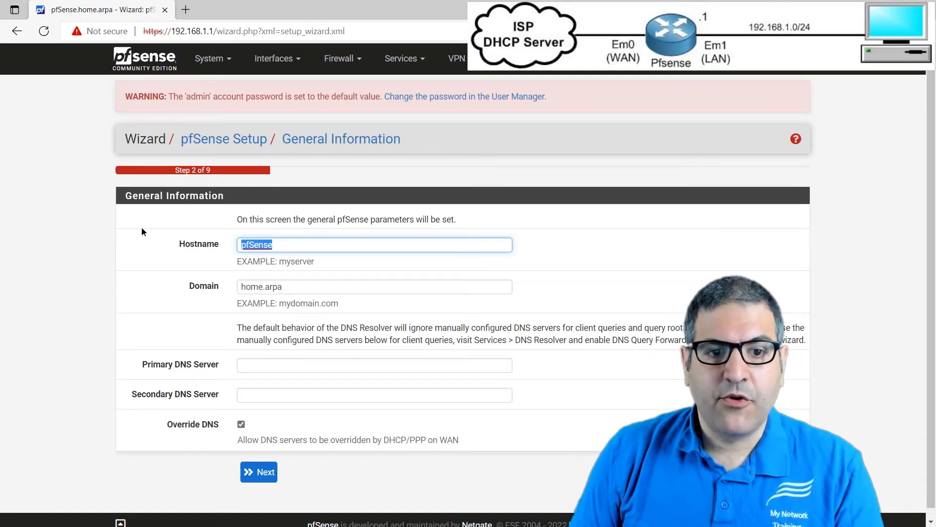
pyautogui.click(75, 269)
# Step: Change the domain from home.arpa to home.local
pyautogui.moveTo(311, 289); pyautogui.dragTo(117, 274)
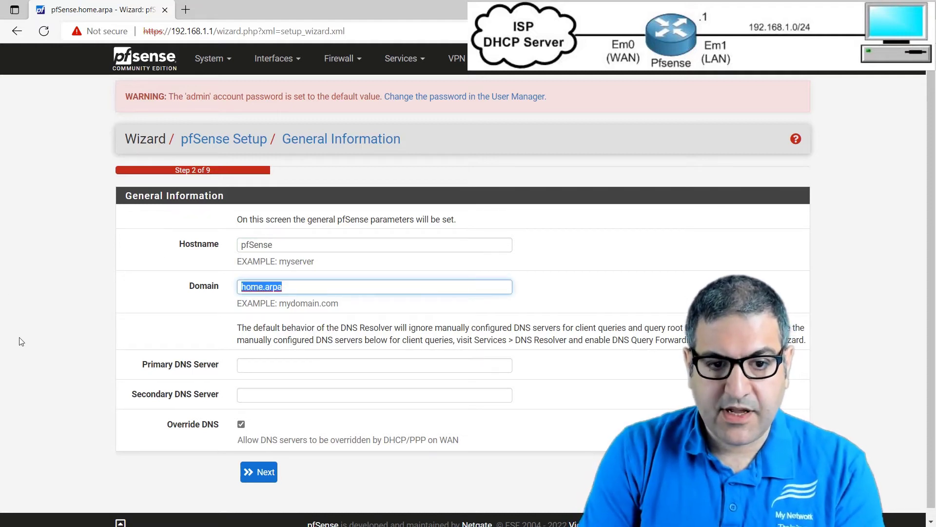
pyautogui.press('End')
pyautogui.press('BackSpace')
pyautogui.press('BackSpace')
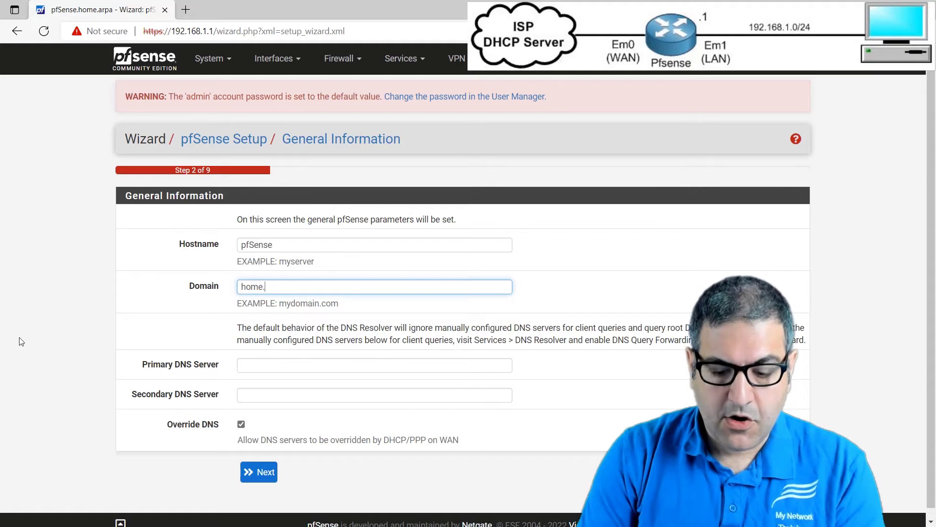
pyautogui.write('local')
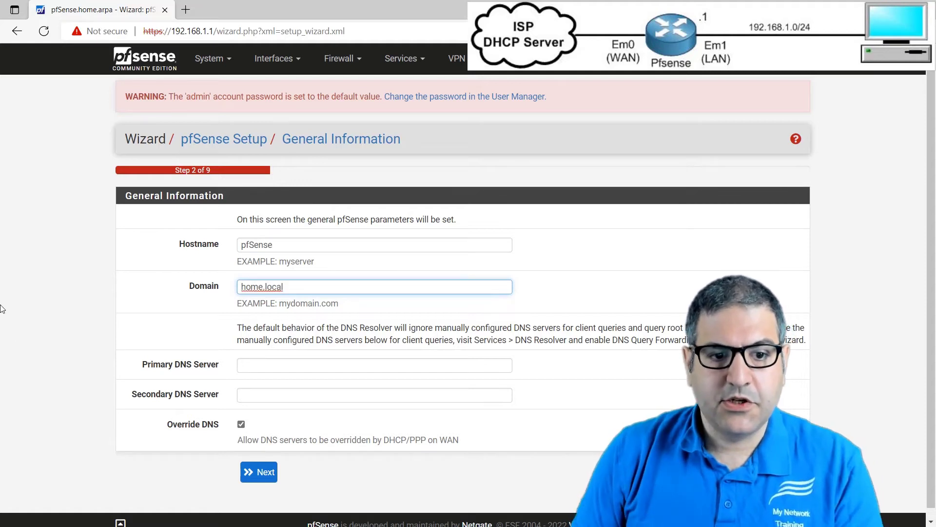
pyautogui.scroll(-1, 168, 313)
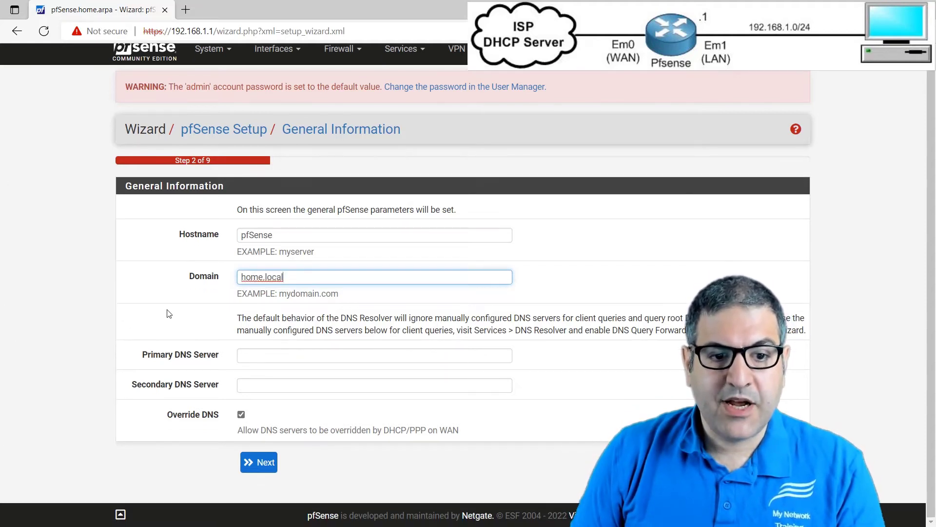
pyautogui.click(307, 347)
pyautogui.click(282, 359)
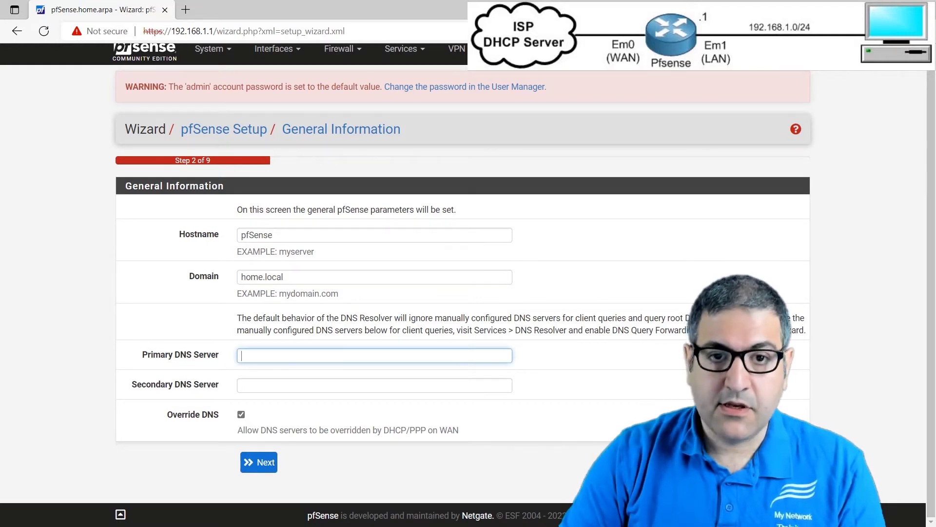
# Step: Enter 8.8.8.8 as the primary DNS server, then move to the secondary DNS field
pyautogui.write('8.8.8.')
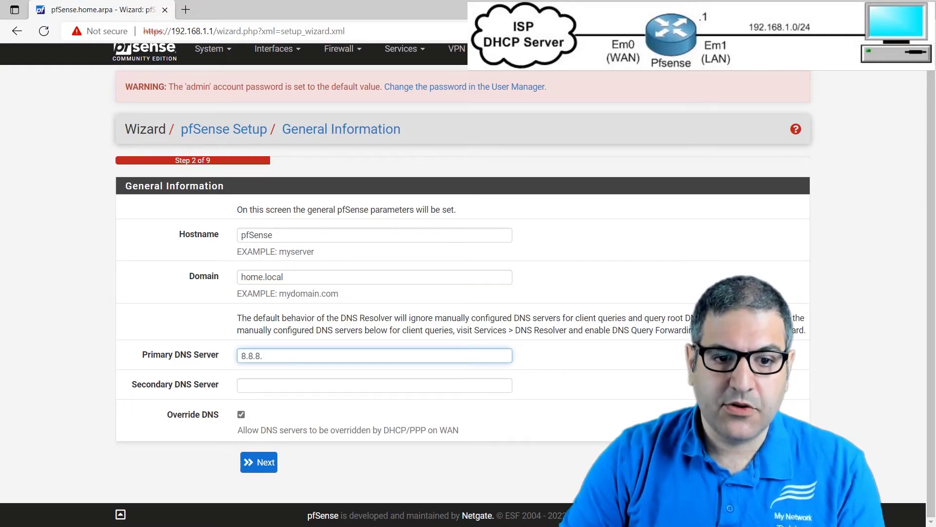
pyautogui.write('8')
pyautogui.press('Tab')
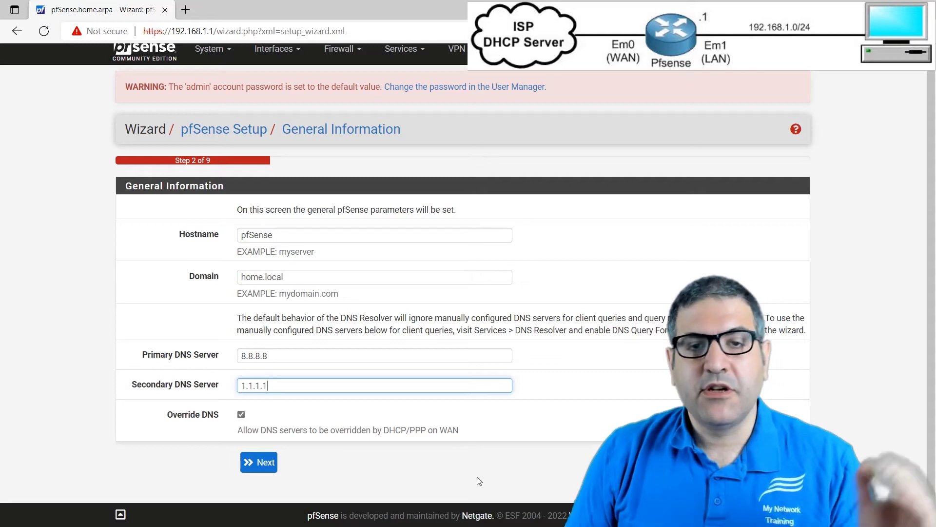
pyautogui.click(241, 415)
pyautogui.click(241, 414)
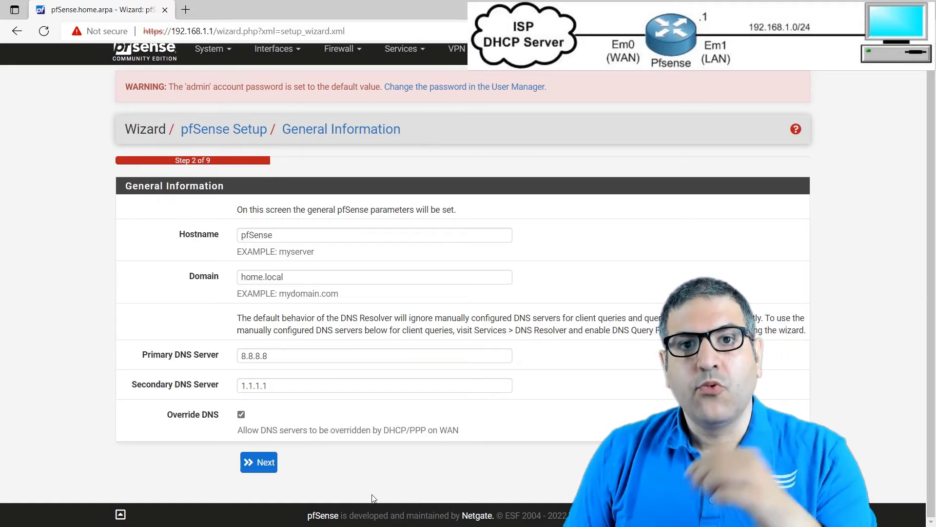
# Step: With DNS servers 8.8.8.8 and 1.1.1.1, uncheck DHCP override of DNS on WAN and save
pyautogui.tripleClick(243, 362)
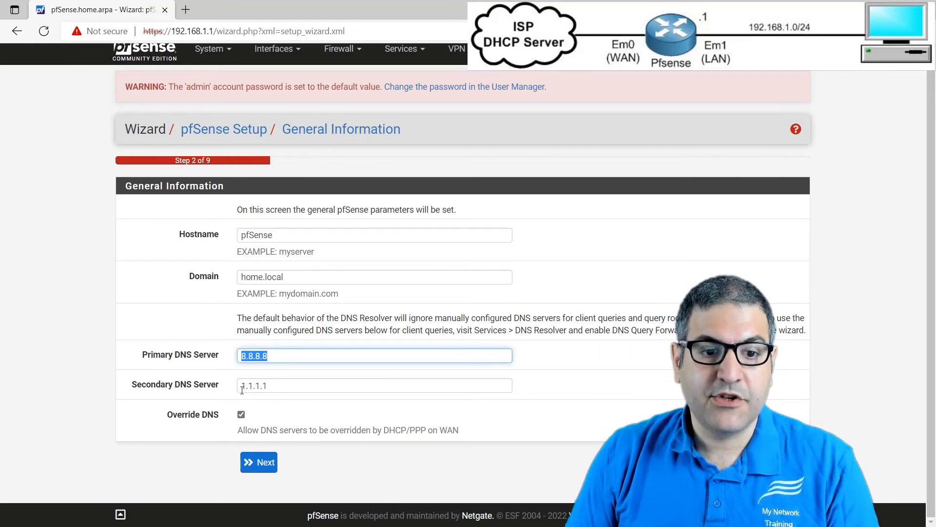
pyautogui.moveTo(243, 389); pyautogui.dragTo(270, 386)
pyautogui.click(287, 416)
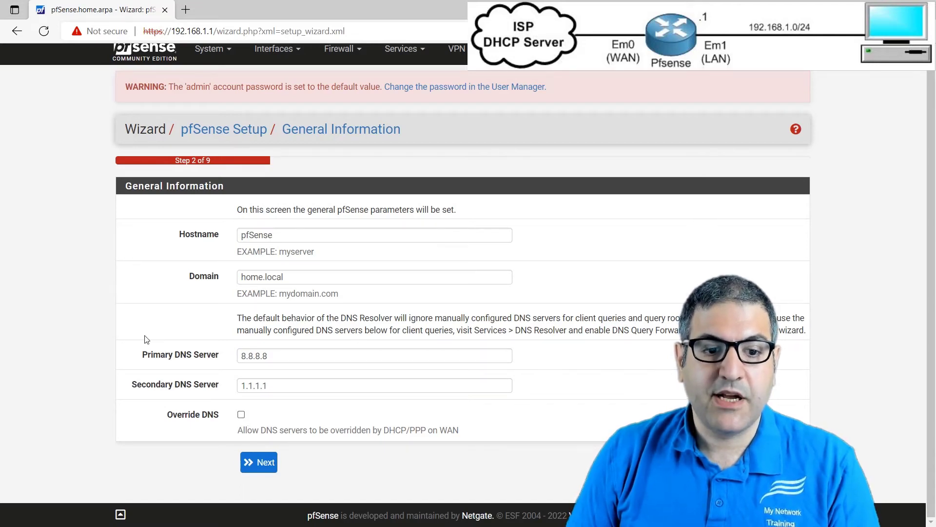
pyautogui.click(254, 466)
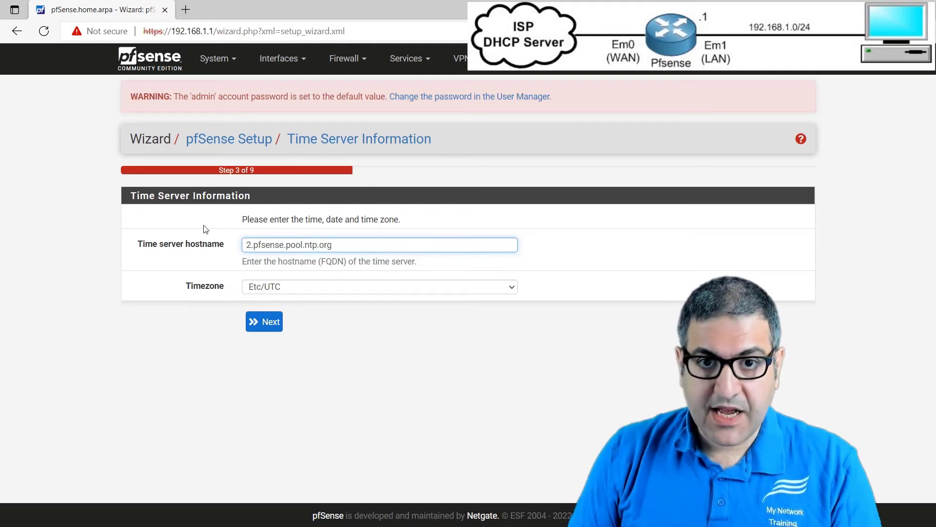
# Step: Pick Europe/Amsterdam from the Timezone list and advance to the WAN interface step
pyautogui.click(306, 291)
pyautogui.scroll(-3, 315, 346)
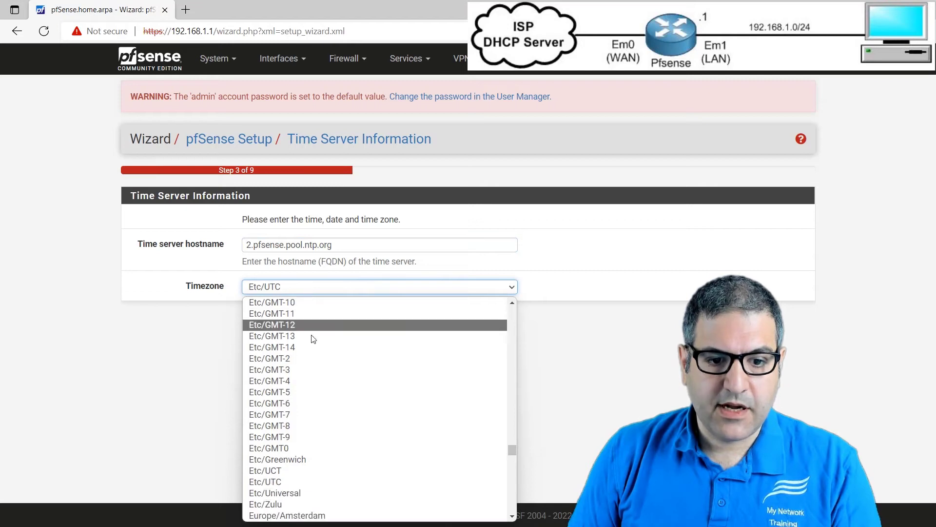
pyautogui.click(288, 446)
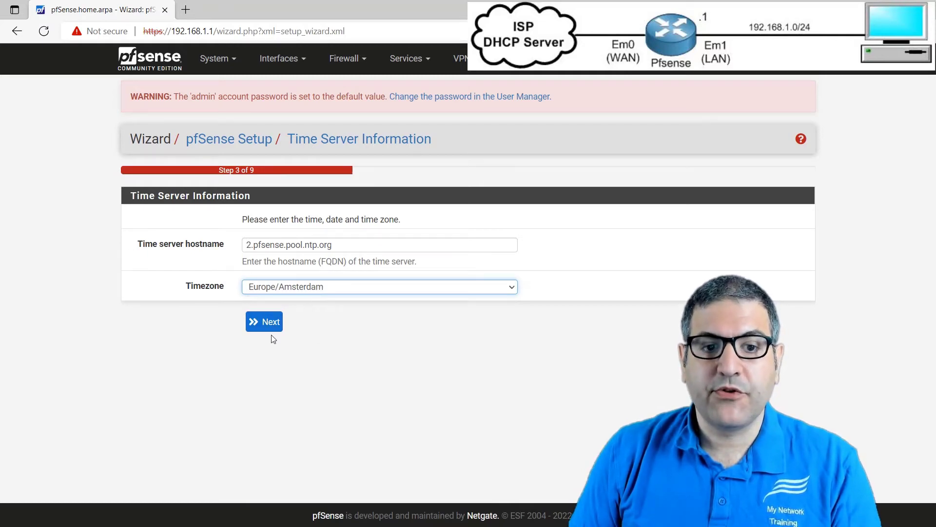
pyautogui.click(263, 322)
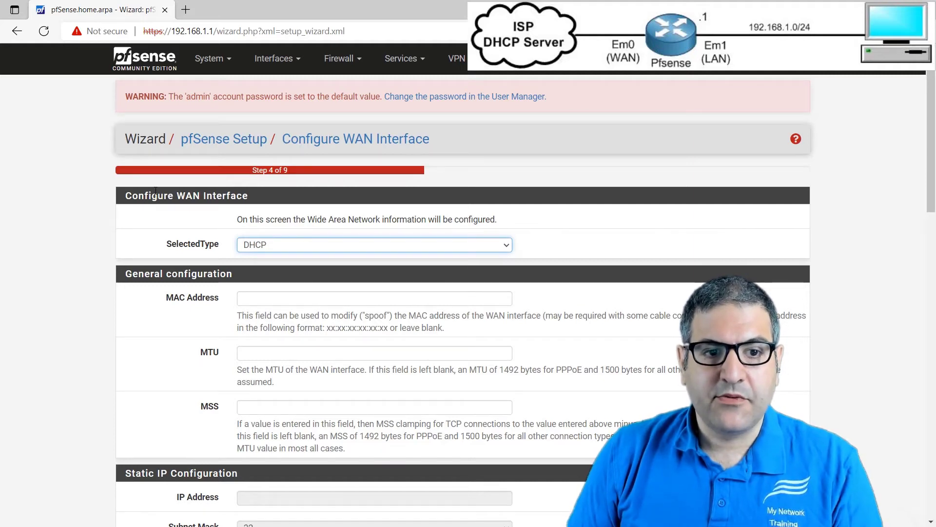
pyautogui.click(210, 193)
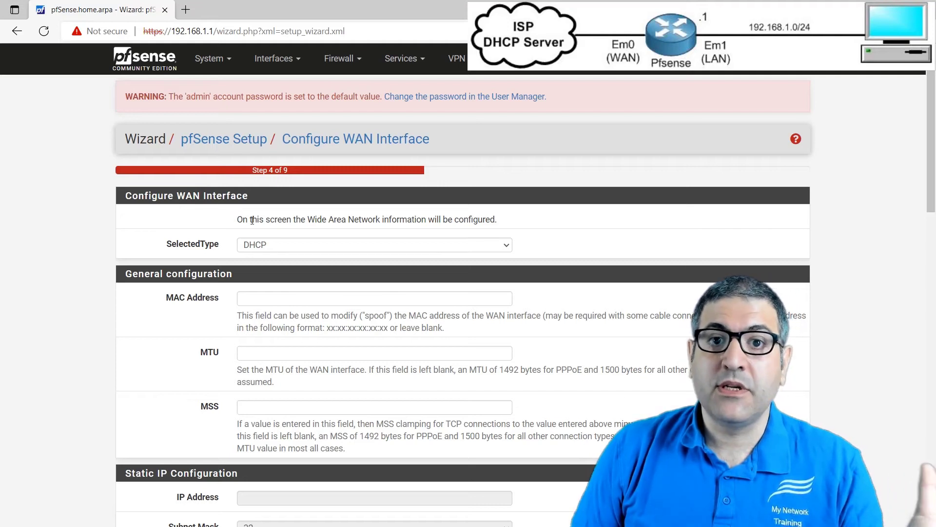
pyautogui.click(278, 248)
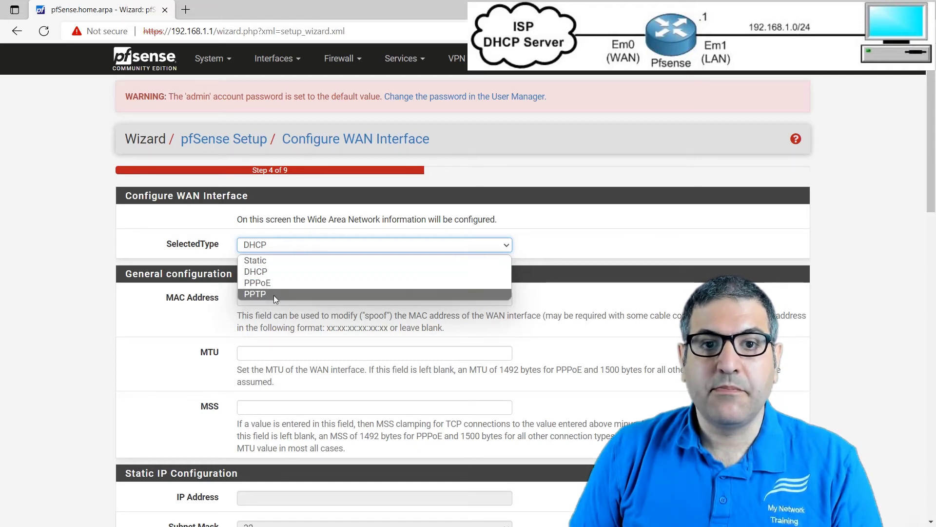
pyautogui.click(256, 272)
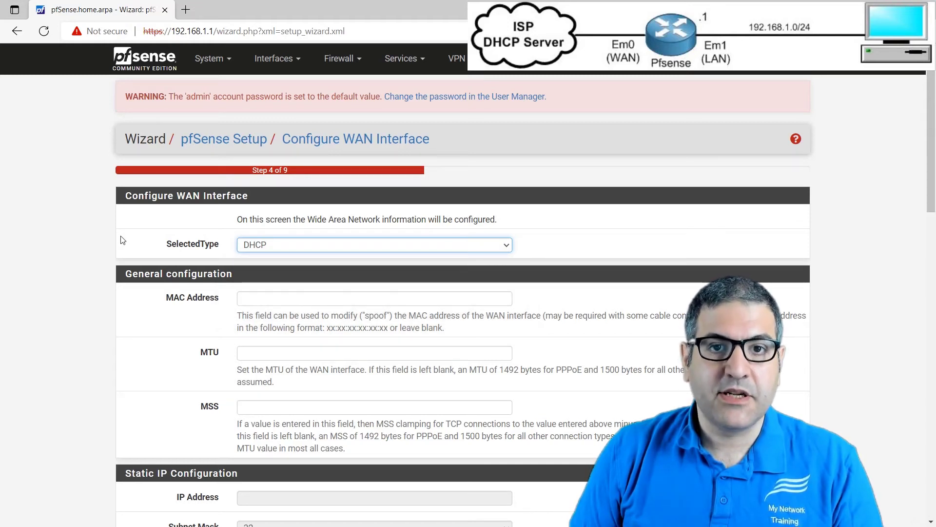
pyautogui.scroll(-5, 122, 239)
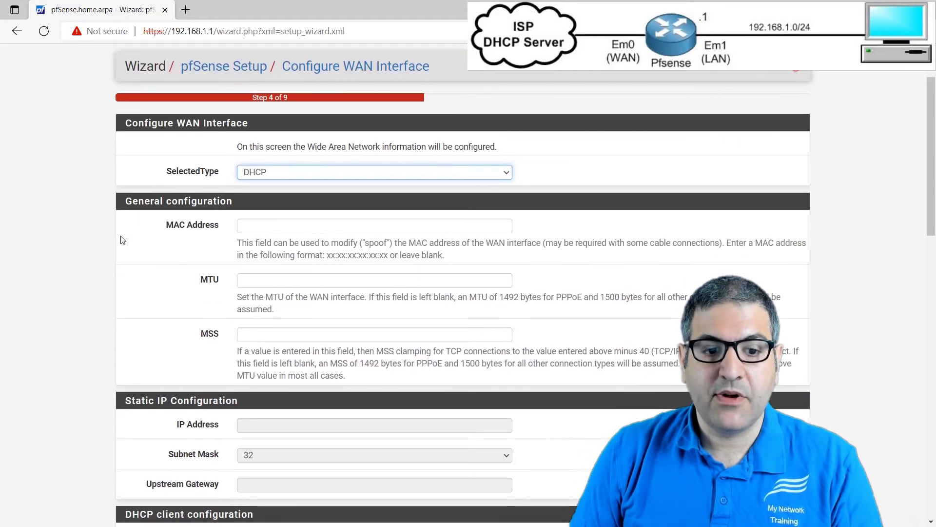
pyautogui.scroll(-4, 122, 239)
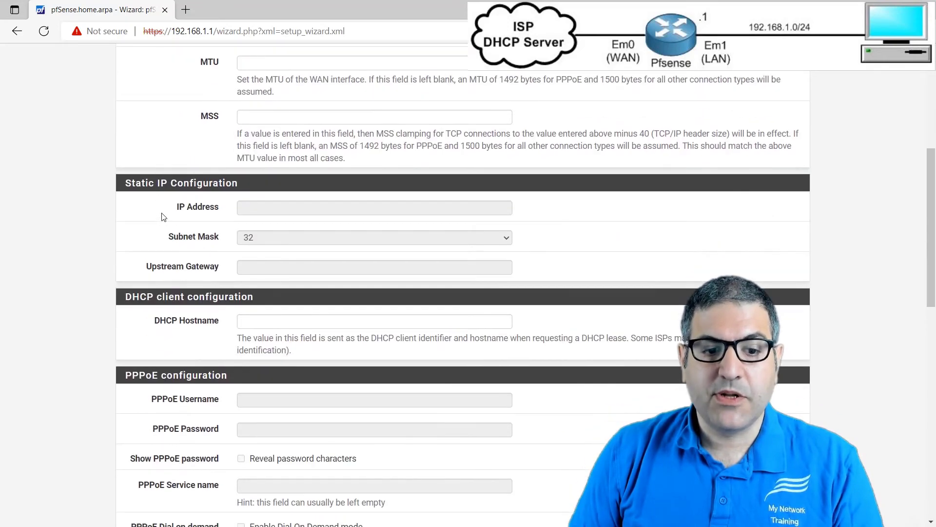
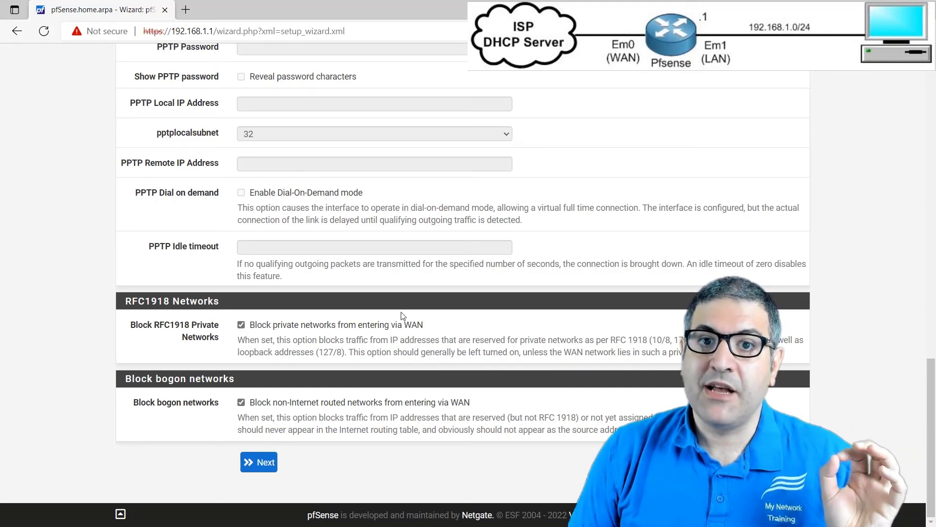
# Step: Untick 'Block RFC1918 Private Networks' and 'Block bogon networks' on WAN, then continue
pyautogui.click(241, 325)
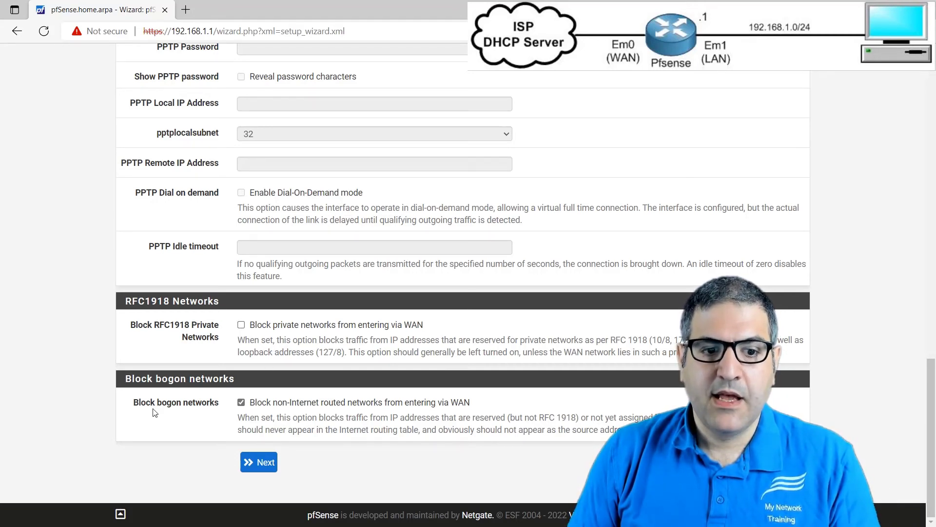
pyautogui.moveTo(134, 404); pyautogui.dragTo(221, 411)
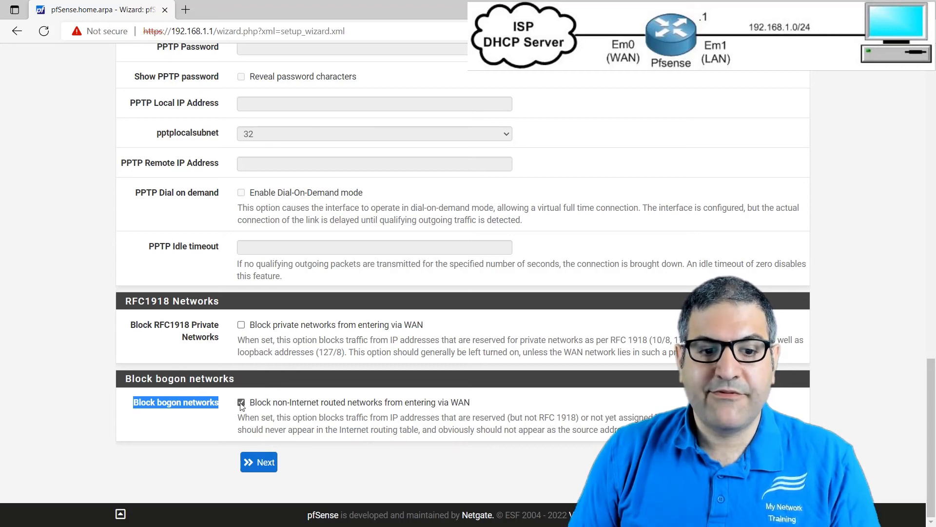
pyautogui.click(180, 448)
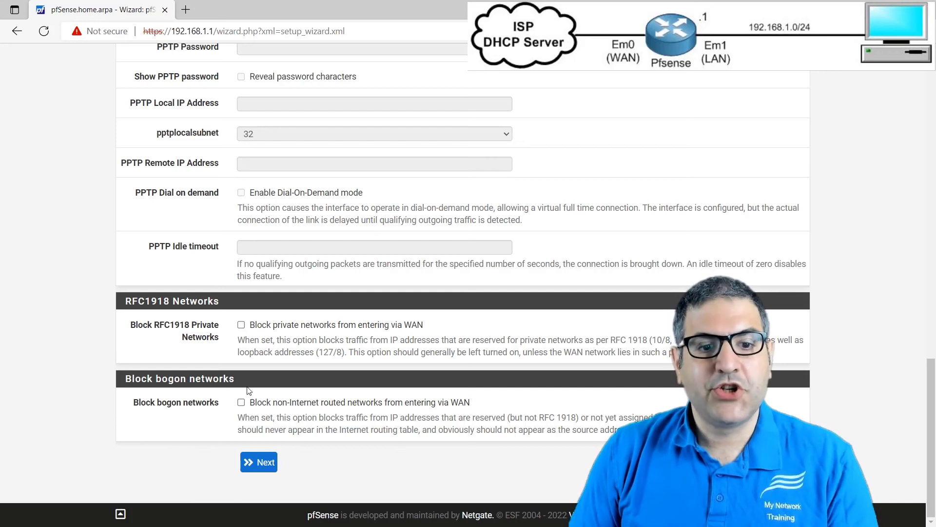
pyautogui.click(261, 467)
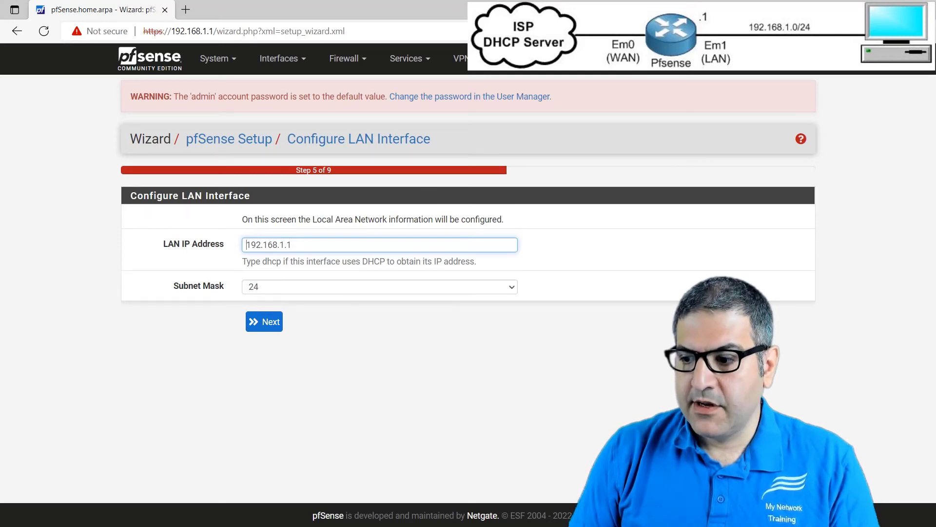
# Step: Keep the LAN interface at 192.168.1.1 with a /24 subnet mask and continue
pyautogui.hotkey('alt', 'Tab')
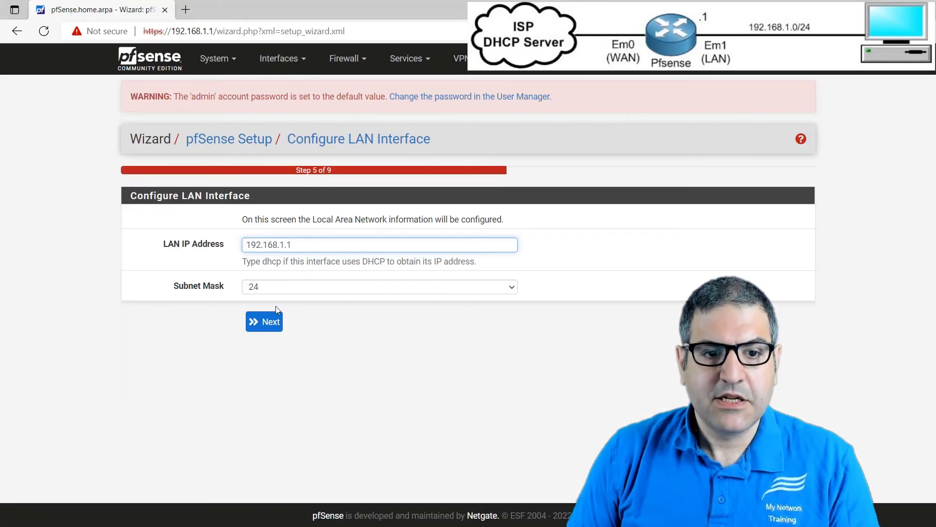
pyautogui.click(267, 323)
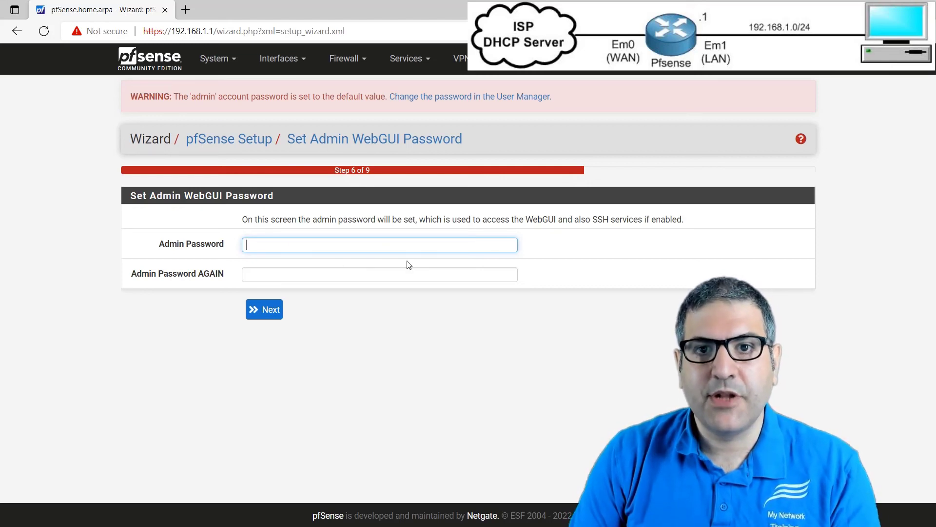
# Step: Enter the new admin WebGUI password in both password fields and save it
pyautogui.write('••••')
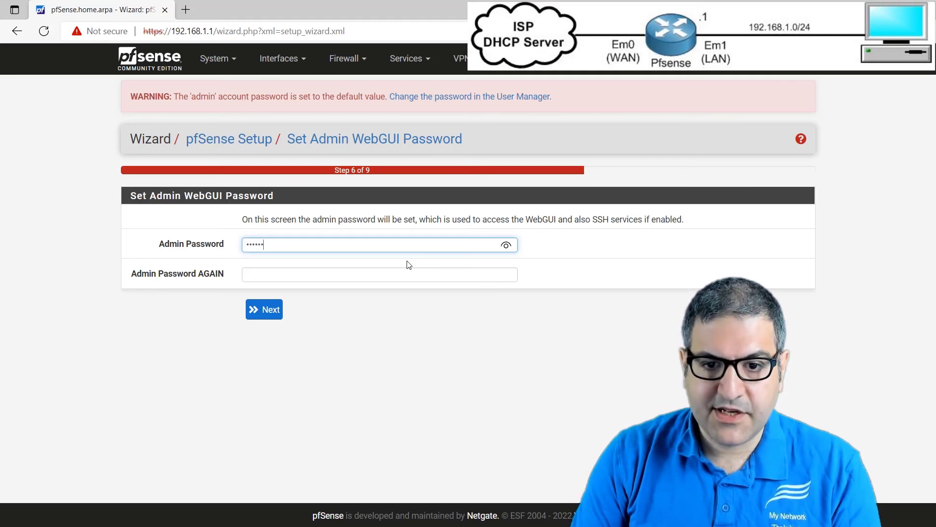
pyautogui.press('Tab')
pyautogui.write('••••••')
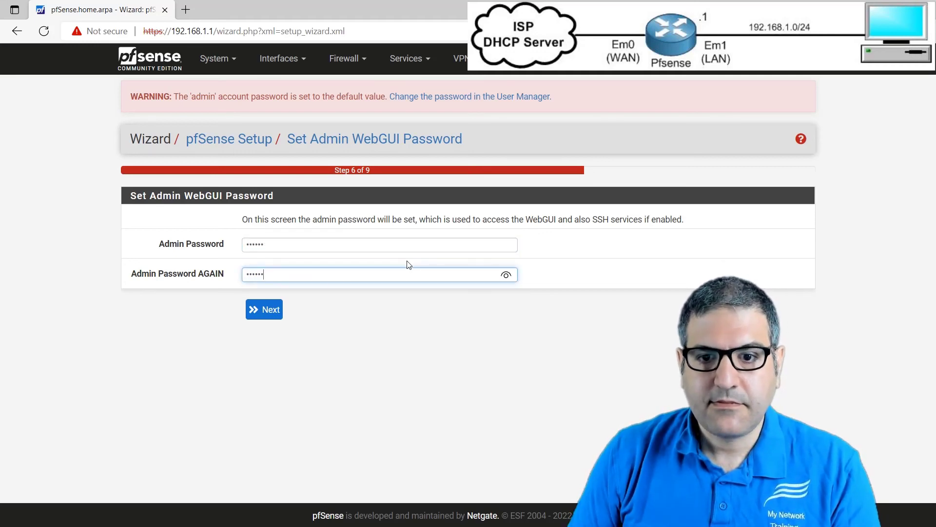
pyautogui.moveTo(518, 220); pyautogui.dragTo(683, 228)
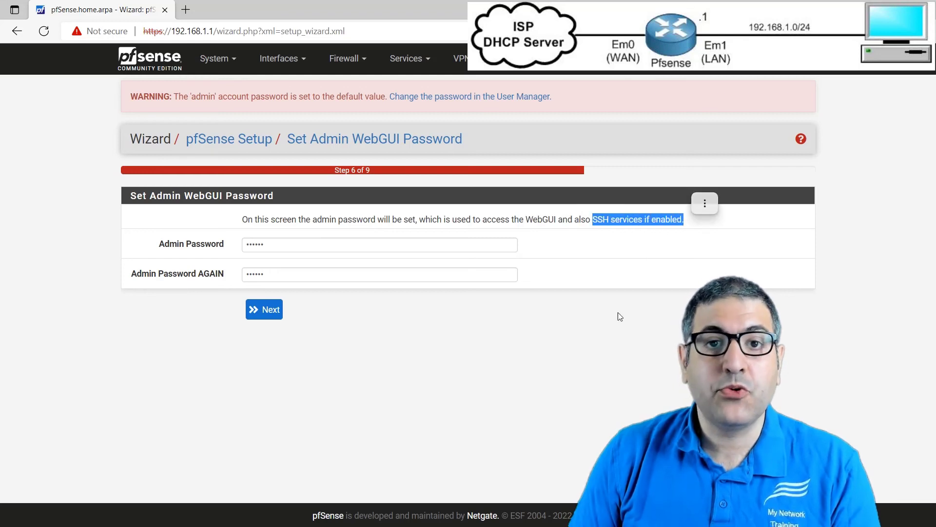
pyautogui.click(39, 233)
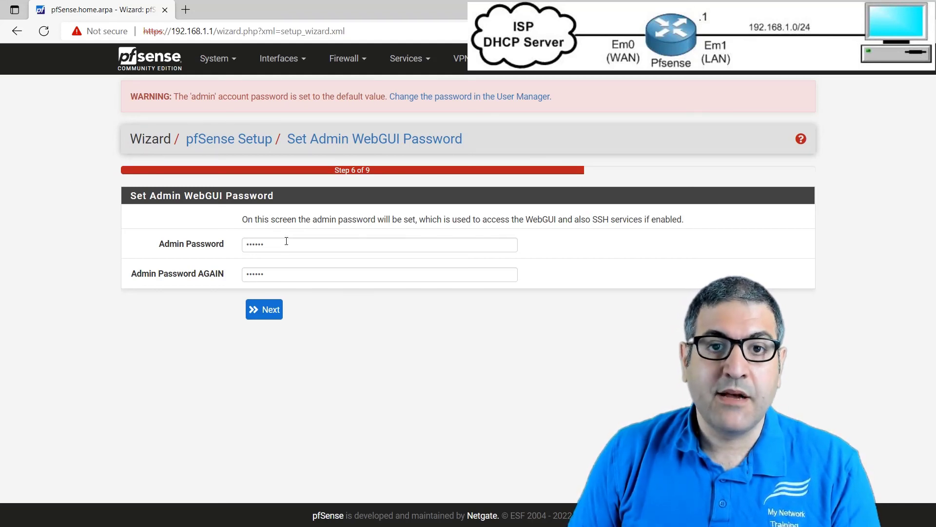
pyautogui.click(265, 316)
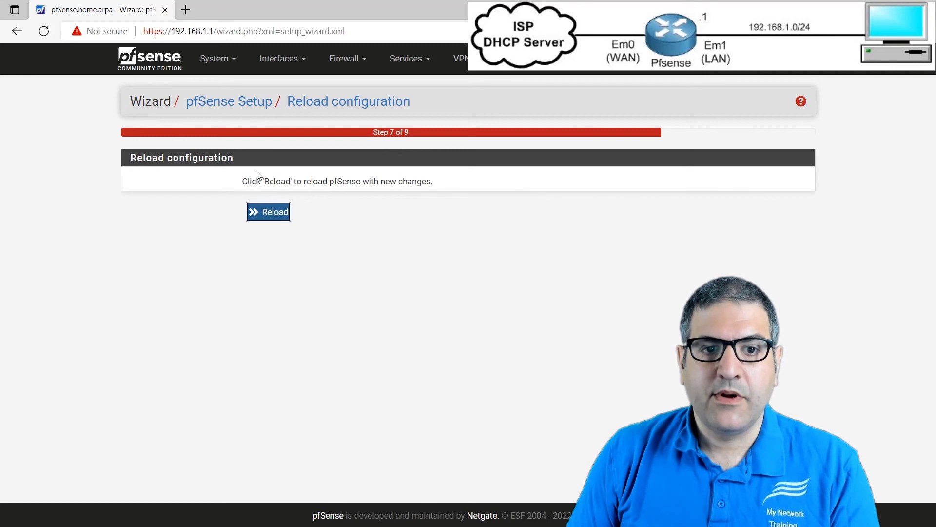
# Step: Reload pfSense with the new configuration, then finish the completed setup wizard
pyautogui.moveTo(248, 182); pyautogui.dragTo(441, 190)
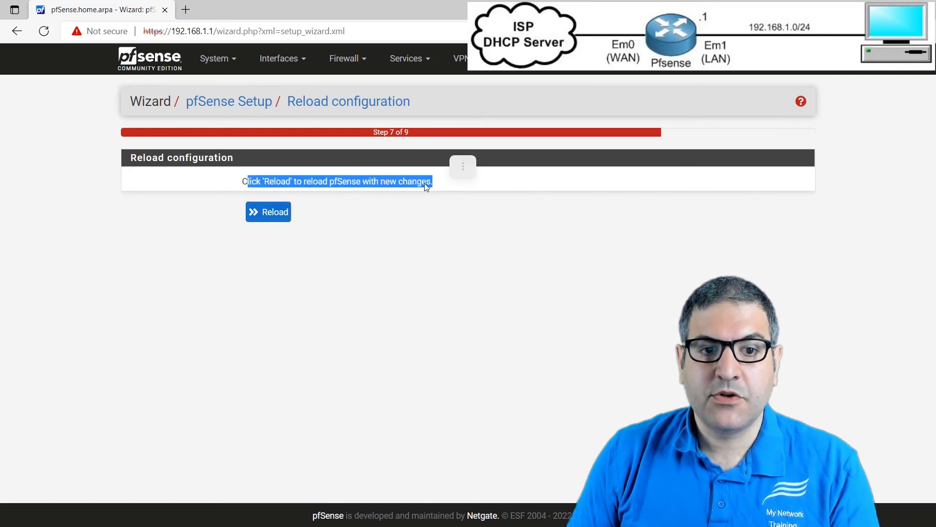
pyautogui.click(275, 213)
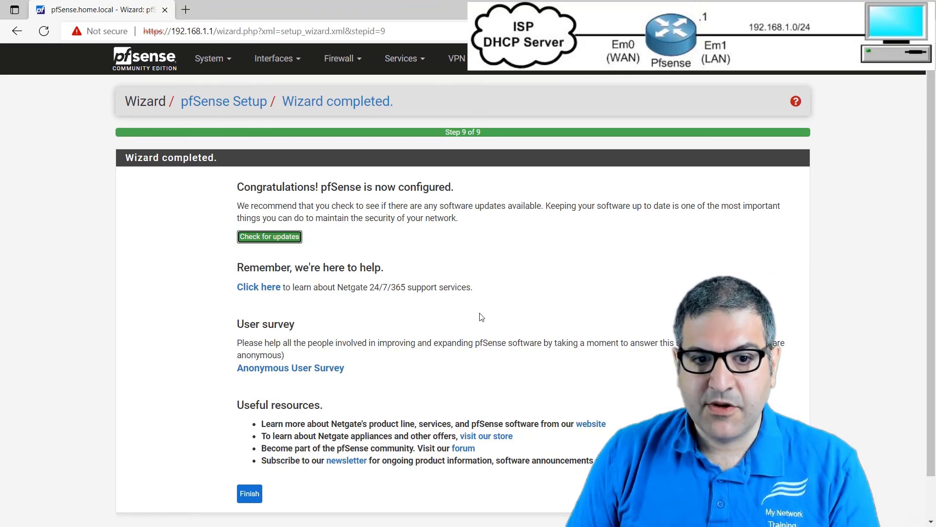
pyautogui.hotkey('ctrl', '+')
pyautogui.scroll(-3, 498, 296)
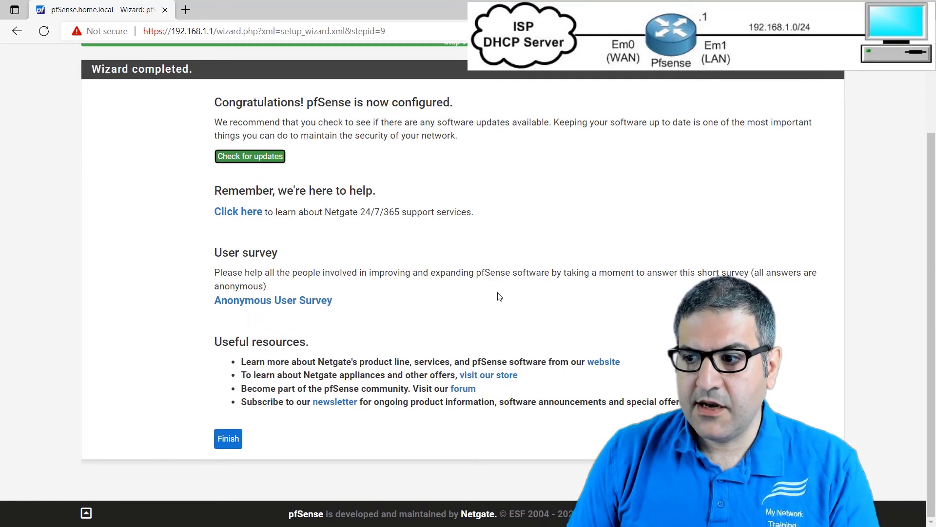
pyautogui.scroll(2, 439, 247)
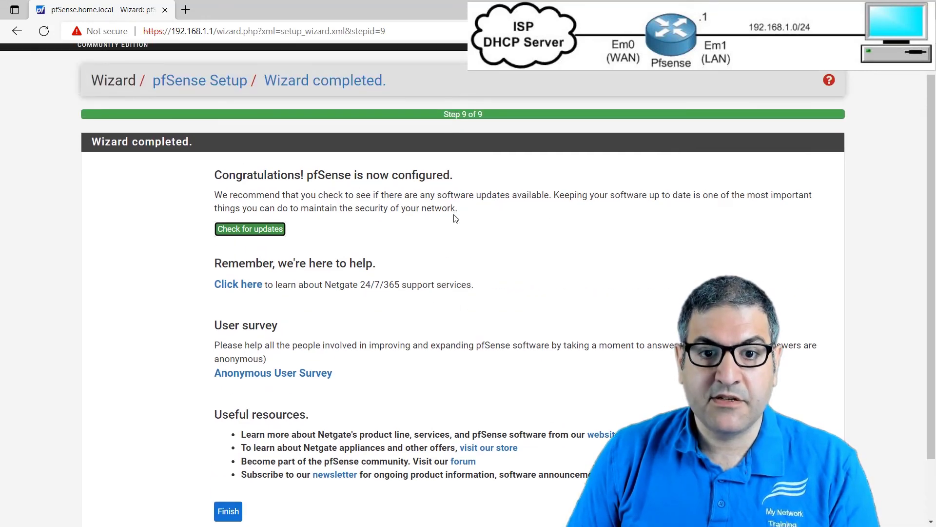
pyautogui.scroll(-2, 462, 212)
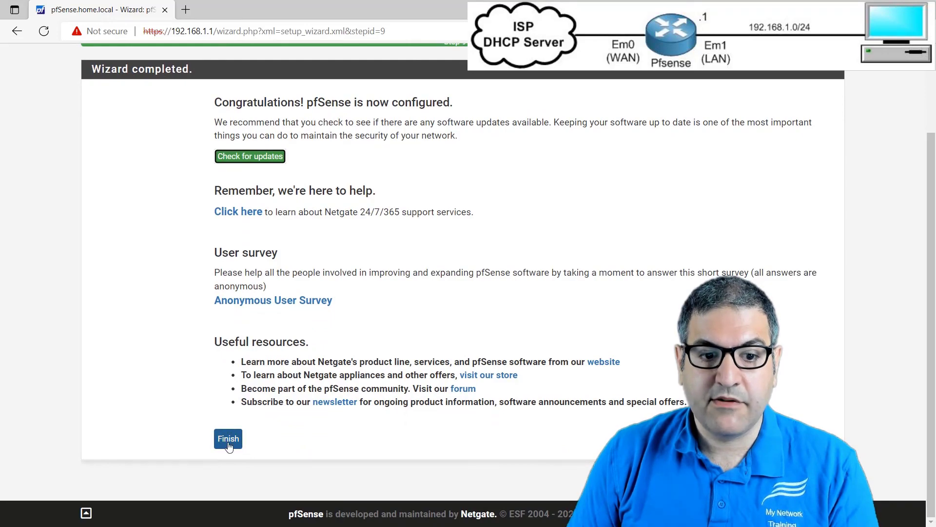
pyautogui.click(226, 441)
# Step: Dismiss the Copyright and Trademark Notices on the dashboard
pyautogui.scroll(-3, 224, 444)
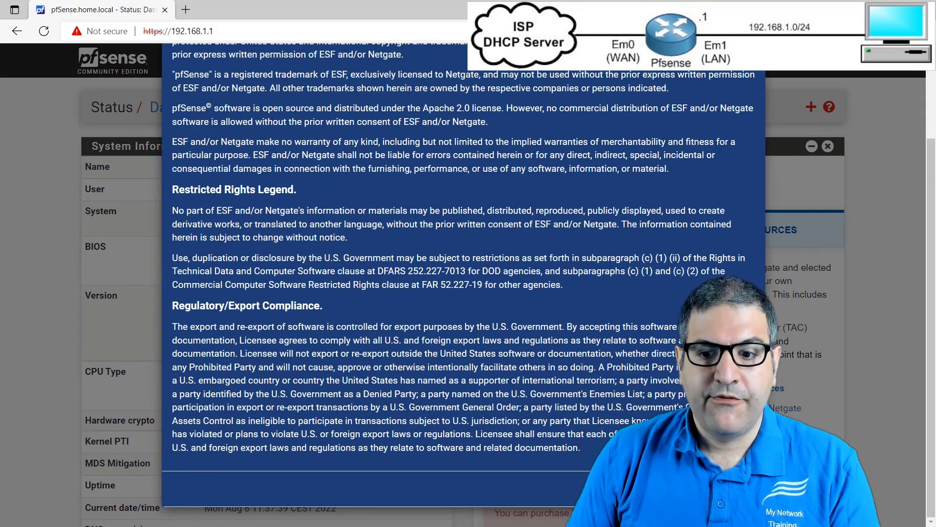
pyautogui.scroll(3, 642, 390)
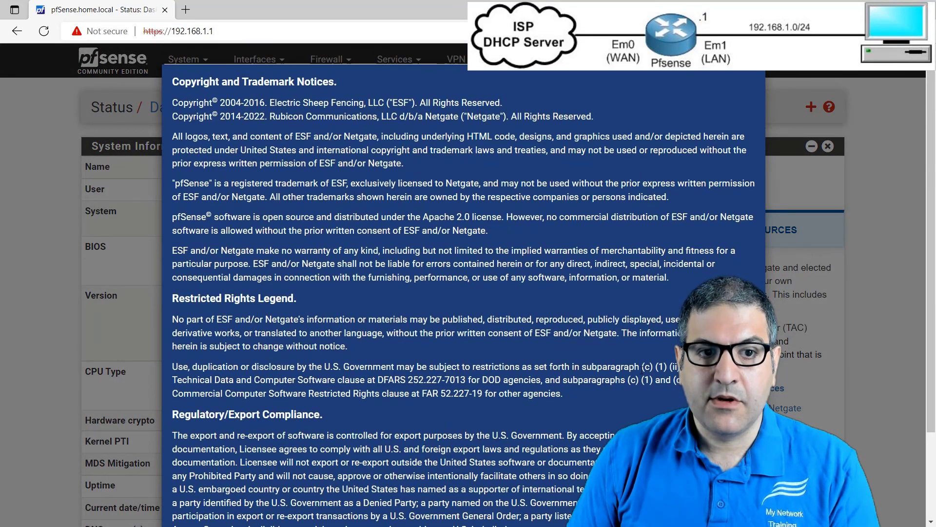
pyautogui.scroll(-2, 642, 390)
pyautogui.scroll(-1, 642, 390)
pyautogui.scroll(3, 633, 399)
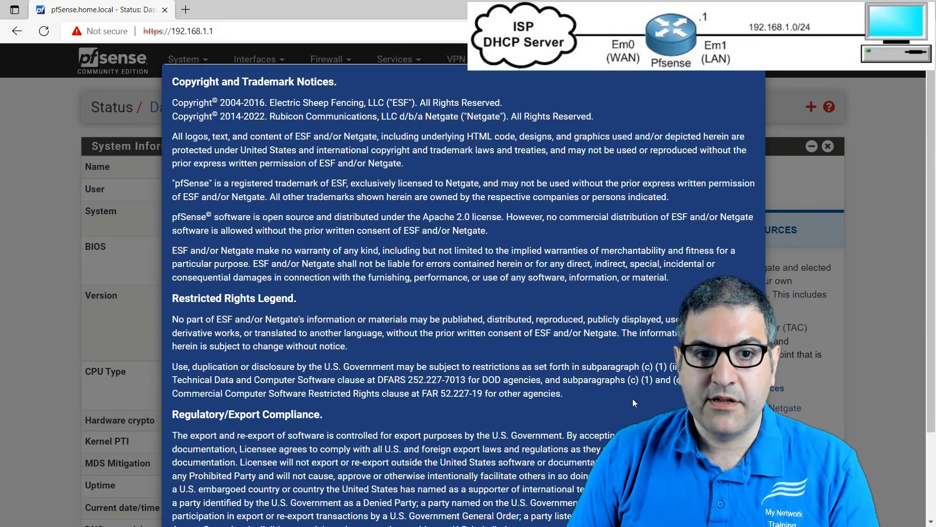
pyautogui.scroll(-3, 631, 401)
pyautogui.click(742, 488)
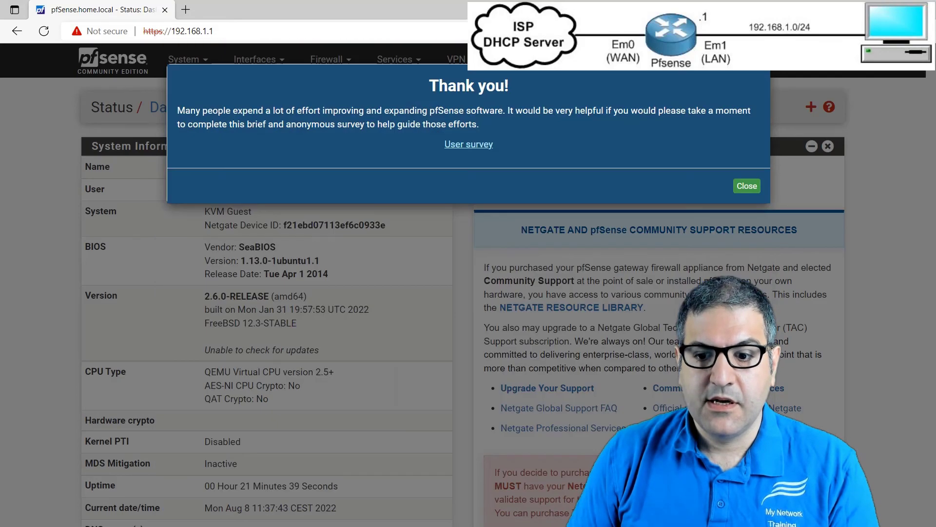
# Step: Close the survey thank-you message and review the dashboard's system and interface information
pyautogui.click(747, 185)
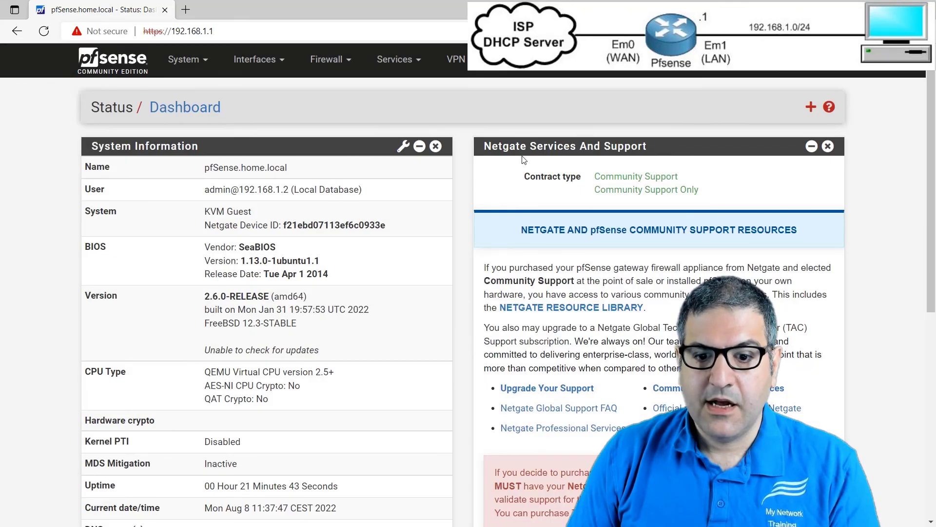
pyautogui.scroll(-5, 480, 176)
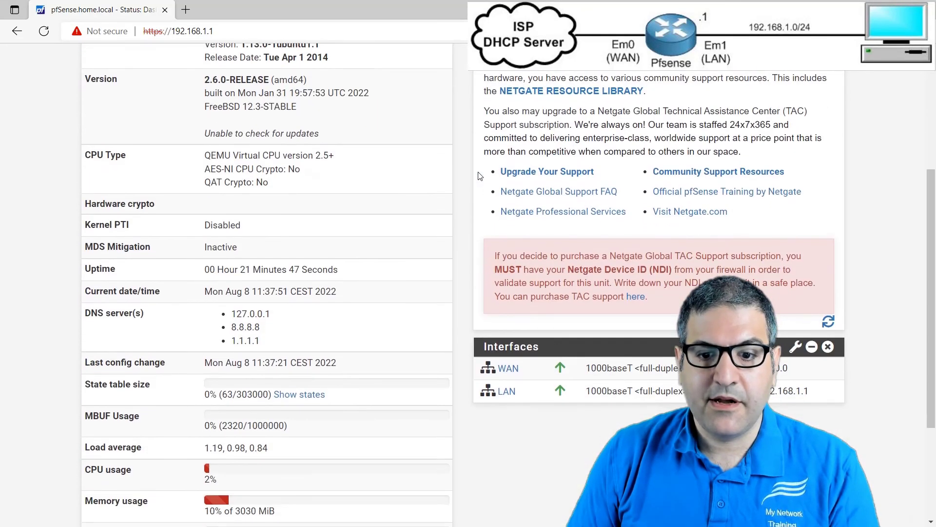
pyautogui.scroll(5, 478, 185)
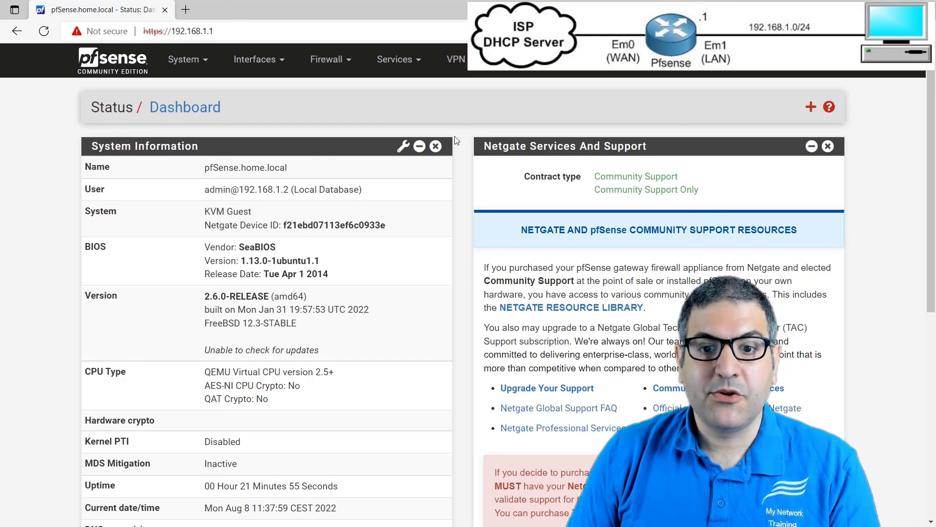
pyautogui.scroll(-3, 463, 143)
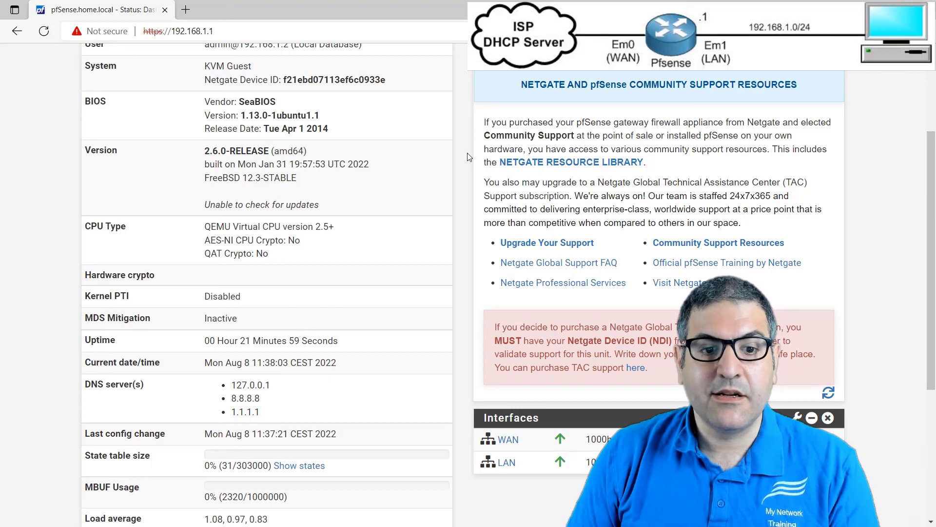
pyautogui.scroll(3, 468, 157)
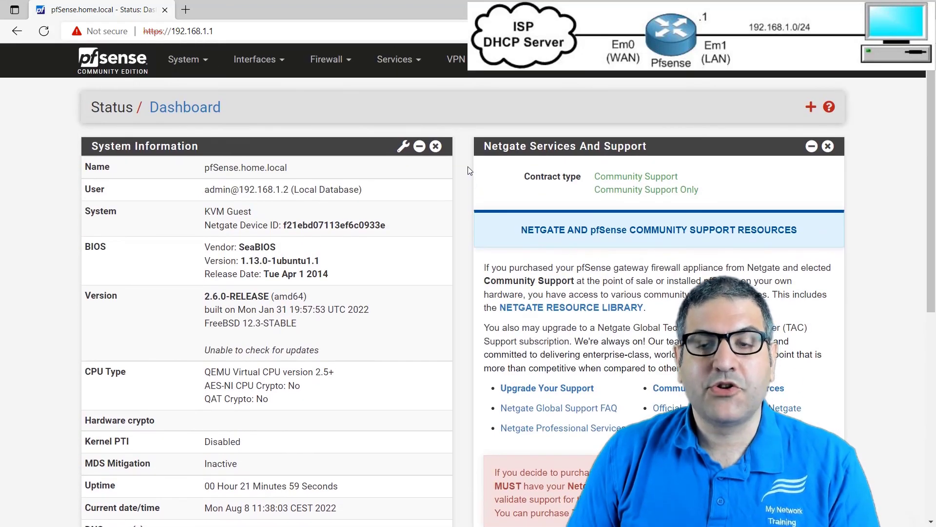